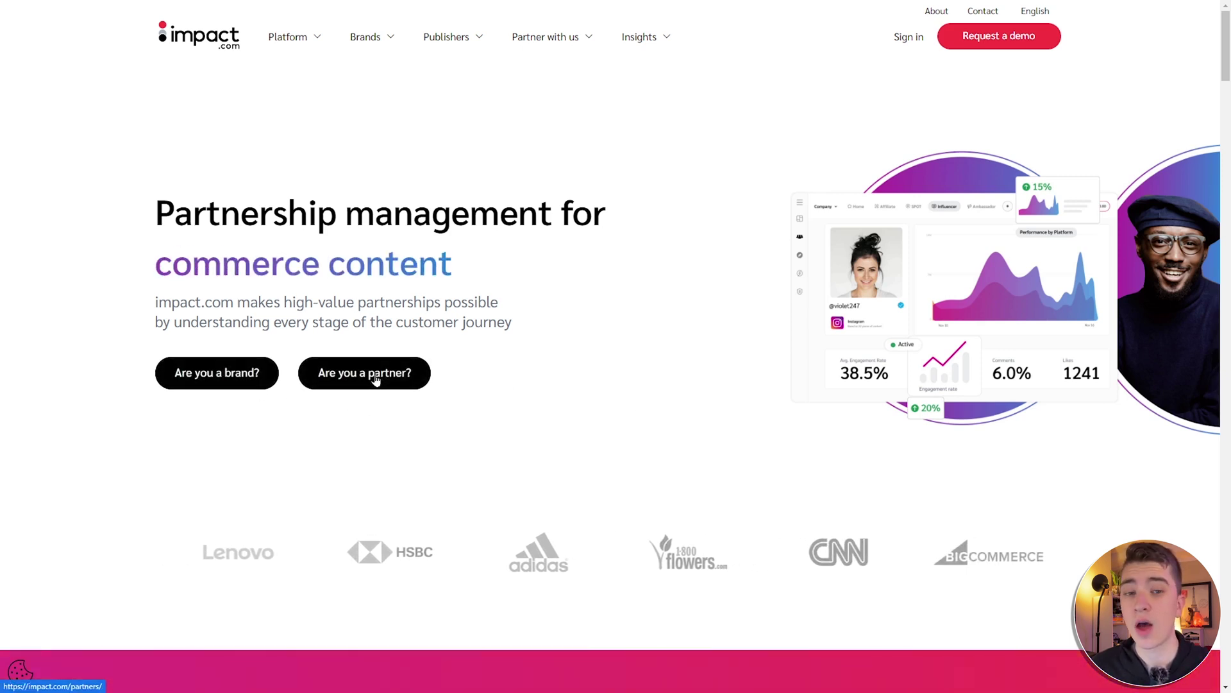
- Sign in to the impact.com partner account to reach the Home dashboard
left_click(906, 39)
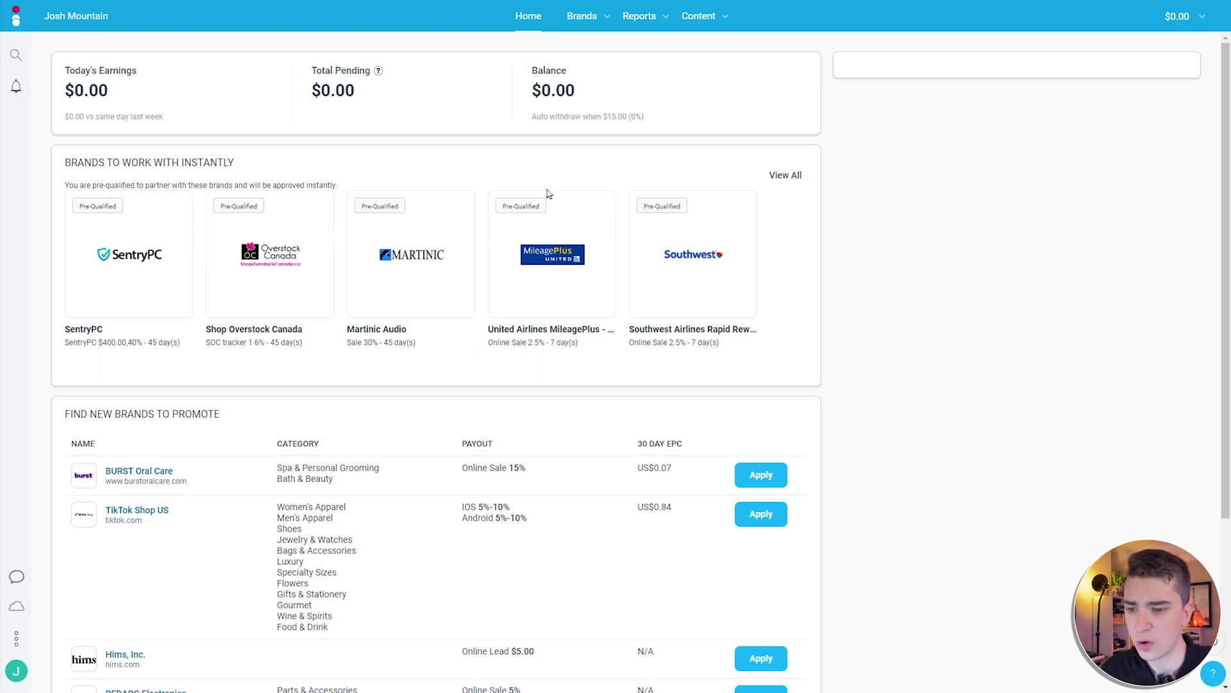
- Open the full list of Brands to Work With Instantly and scroll through the grid
left_click(784, 176)
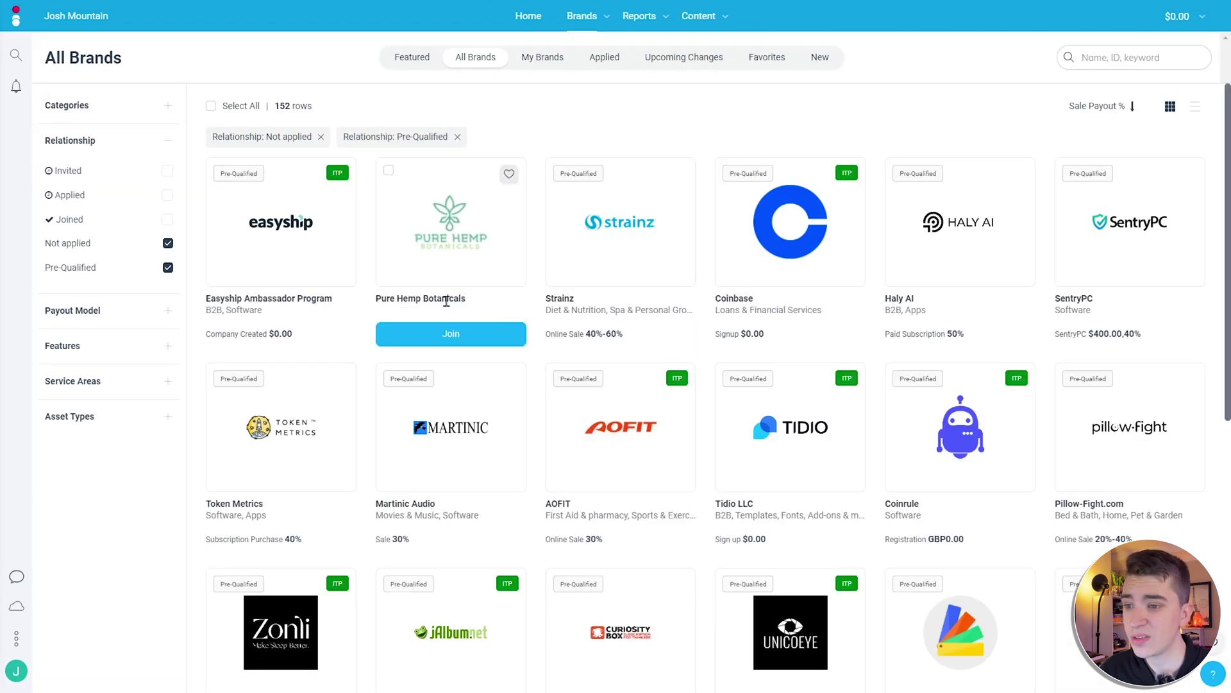
scroll(447, 136, "down", 8)
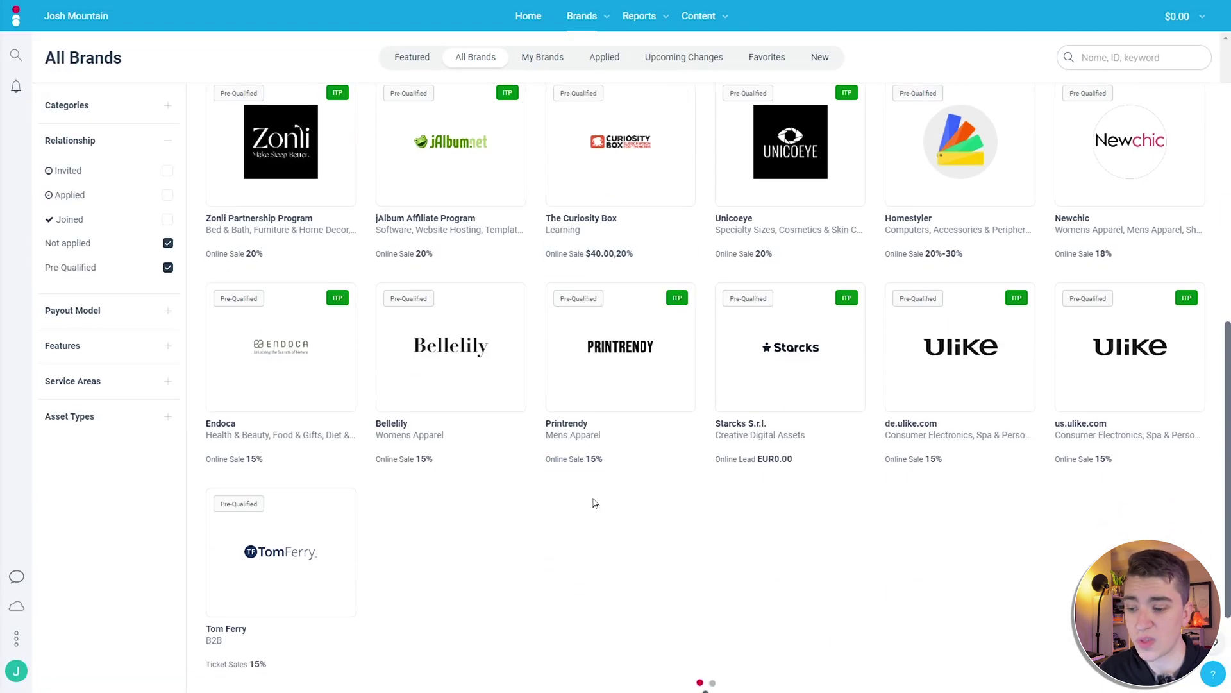
scroll(462, 513, "down", 7)
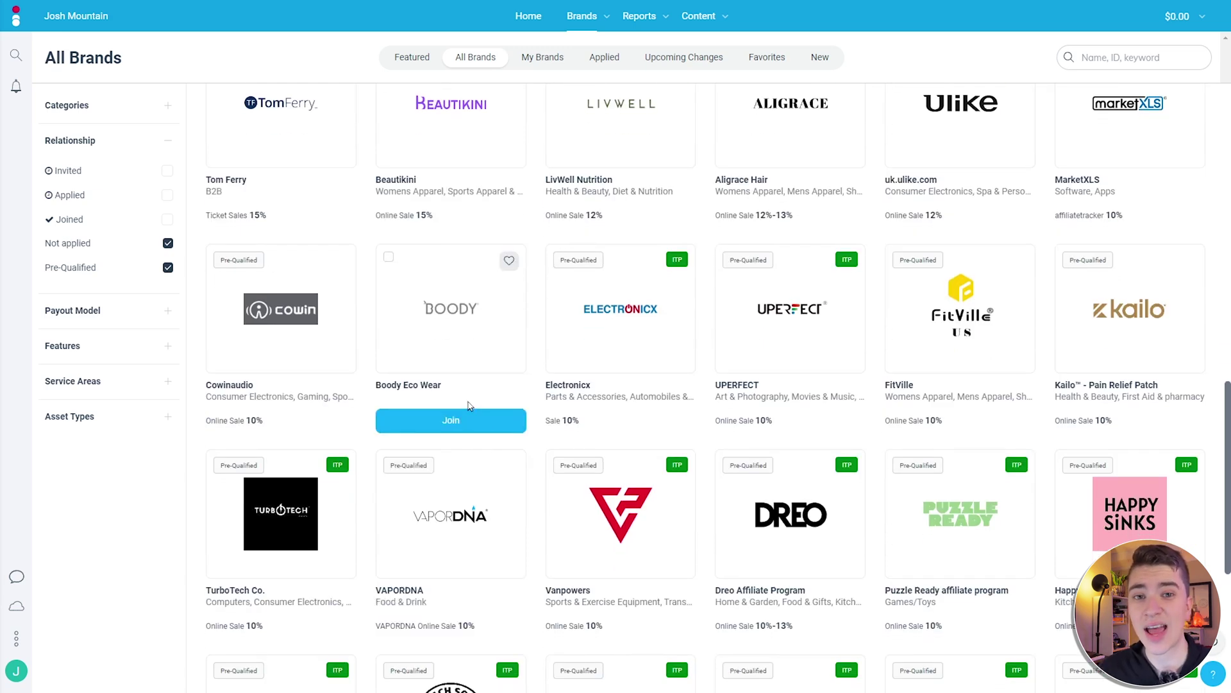
scroll(469, 410, "up", 12)
scroll(468, 411, "up", 3)
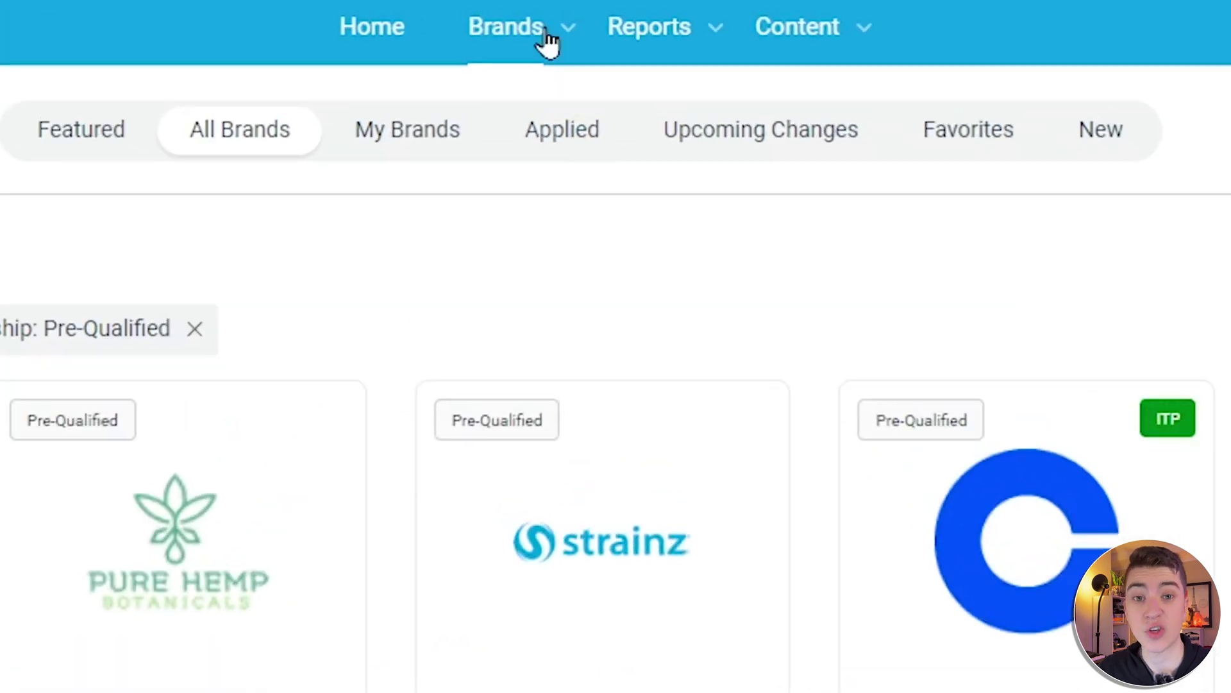
- Remove the Pre-Qualified filter chip from the brand directory
left_click(548, 42)
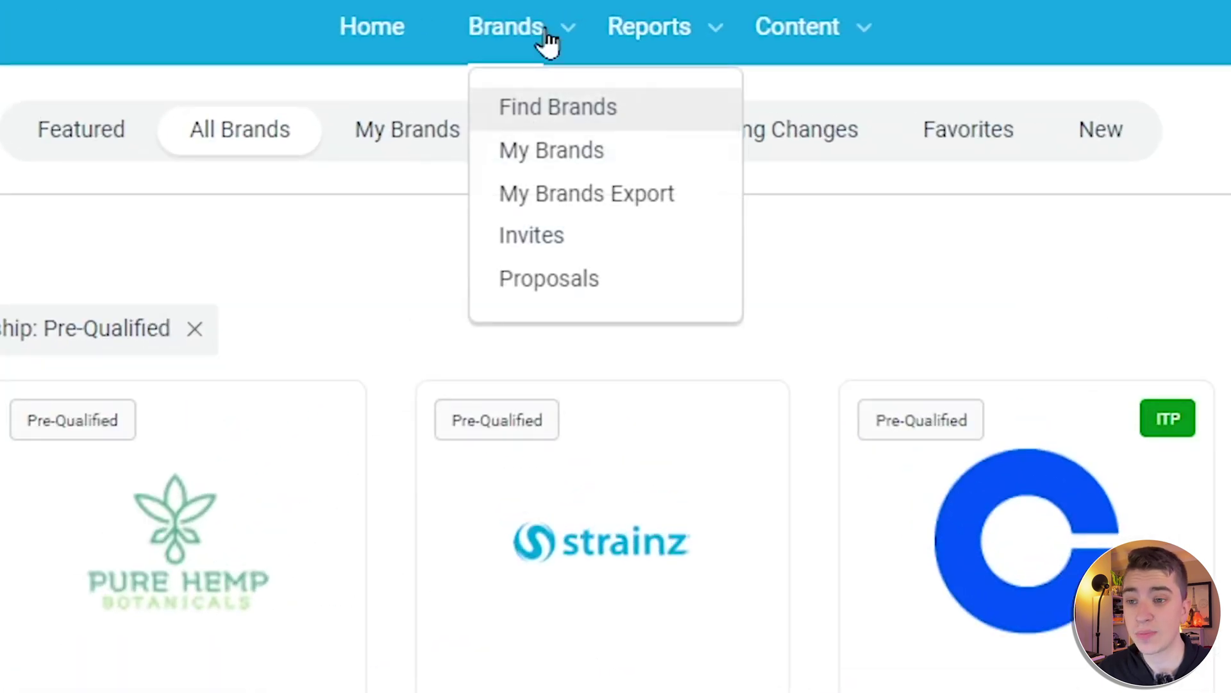
left_click(527, 116)
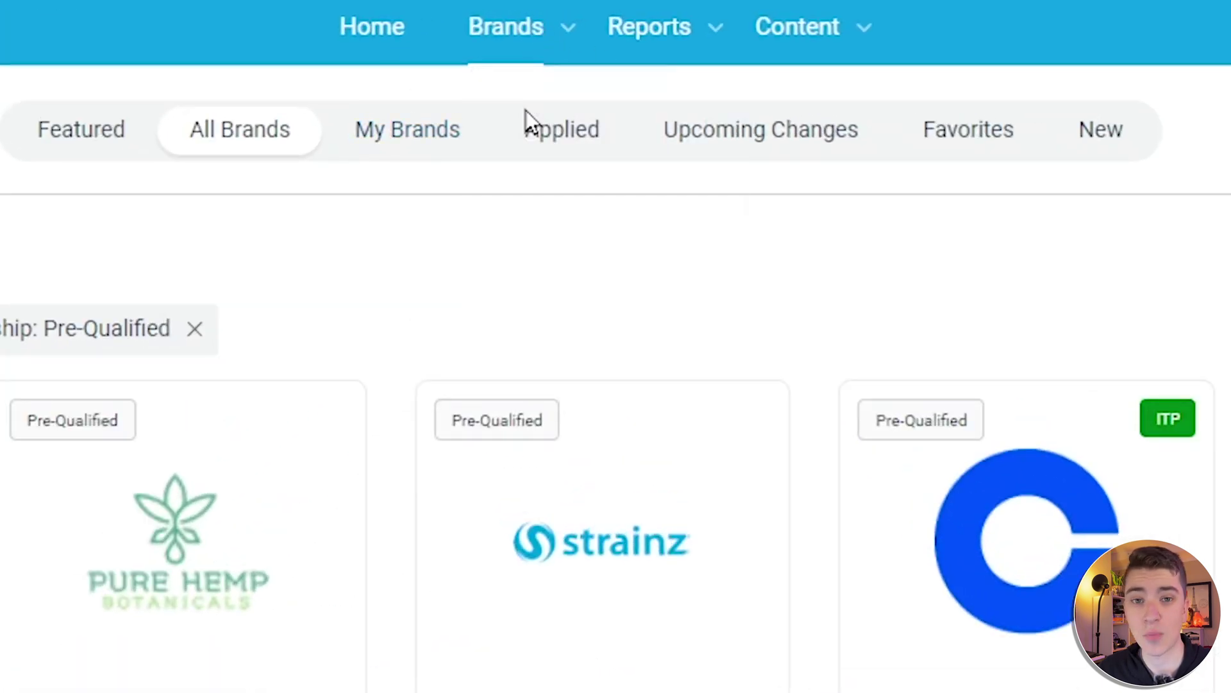
left_click(468, 137)
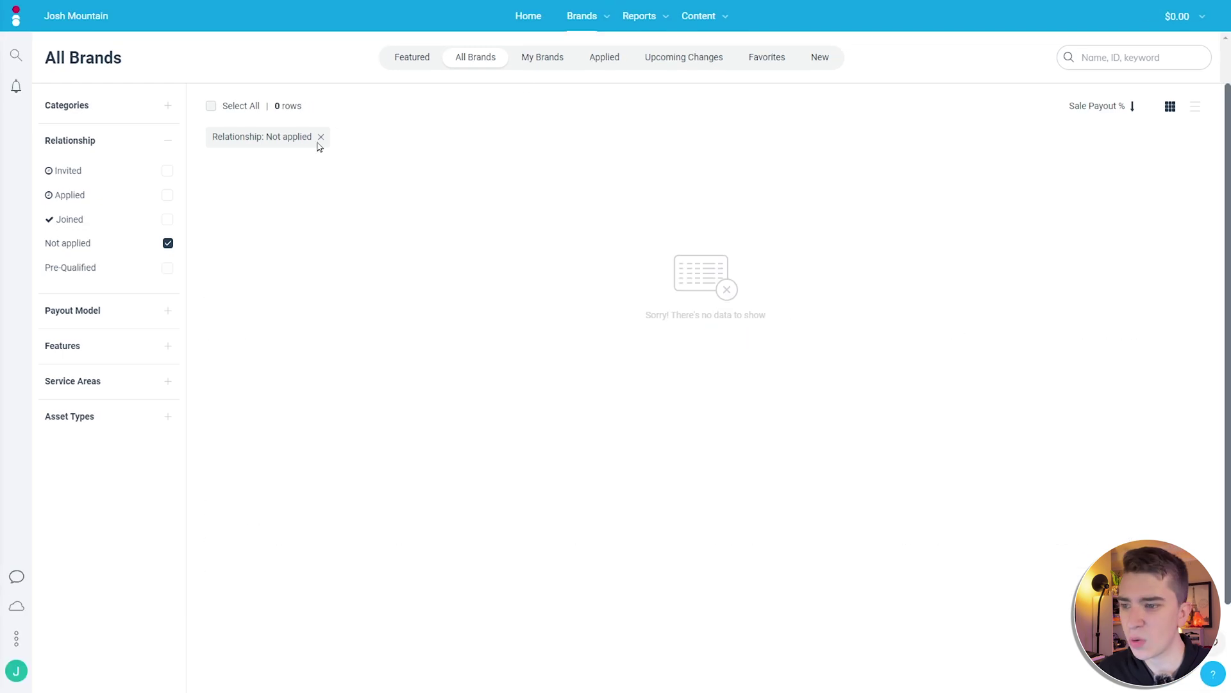
- Remove the Not applied filter and check the Sale Payout % sort options
left_click(321, 139)
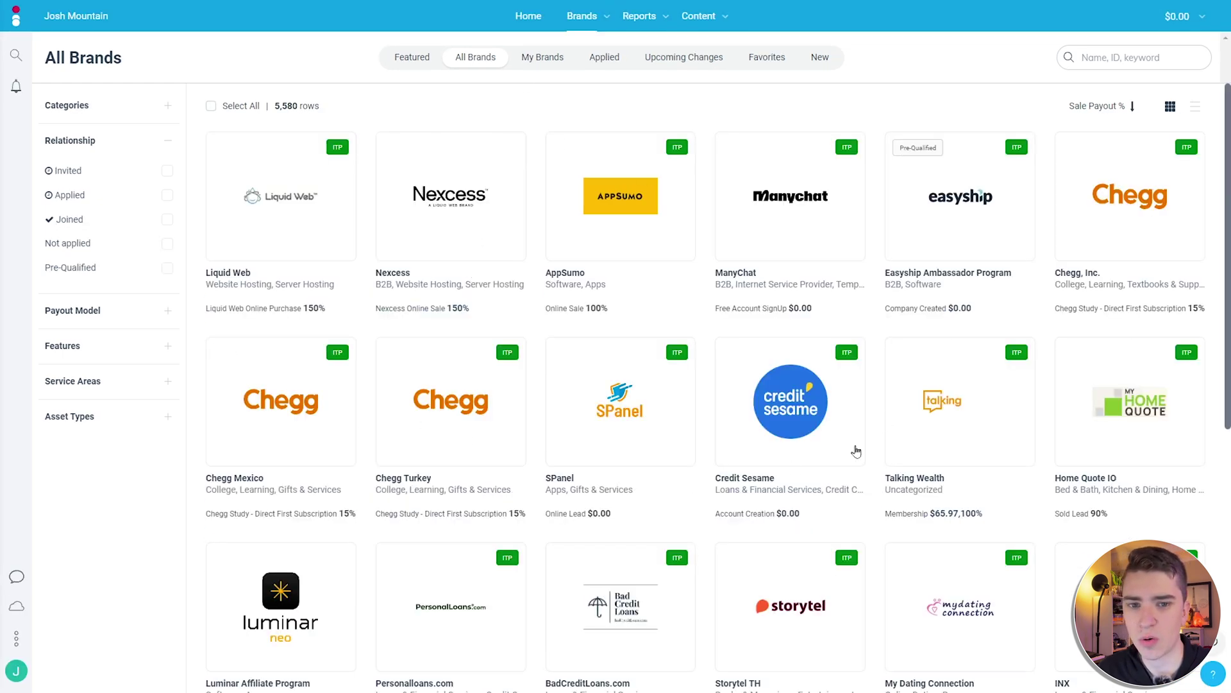
left_click(1085, 110)
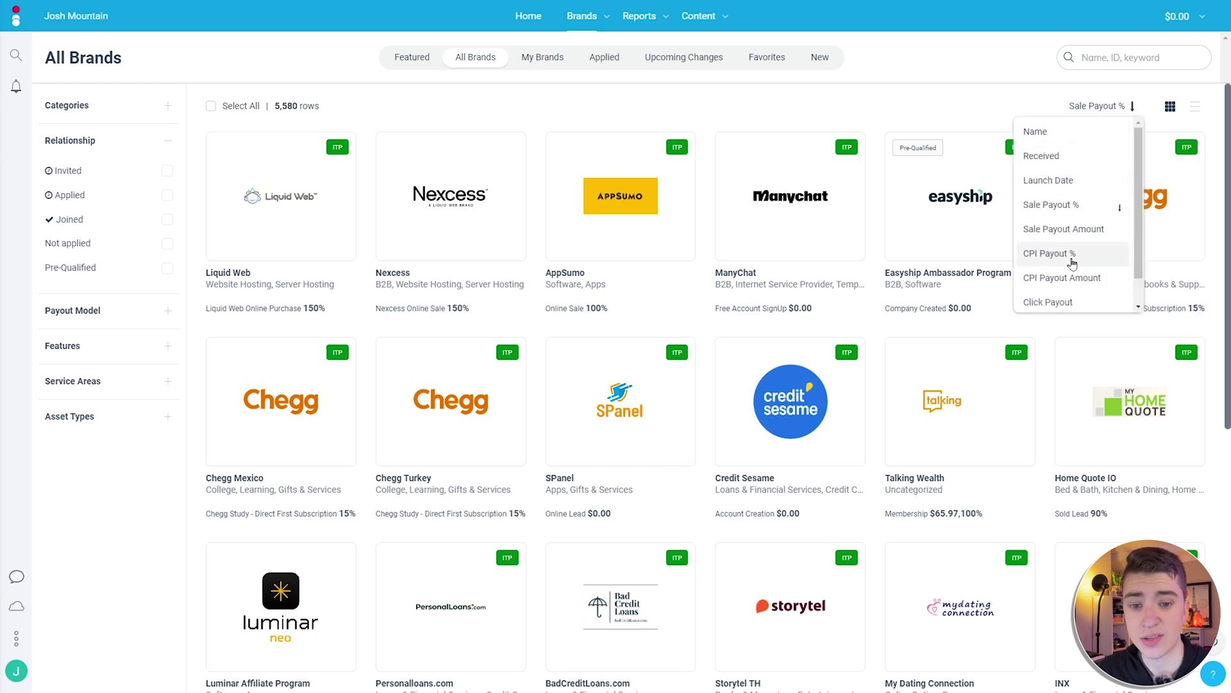
scroll(1077, 260, "down", 1)
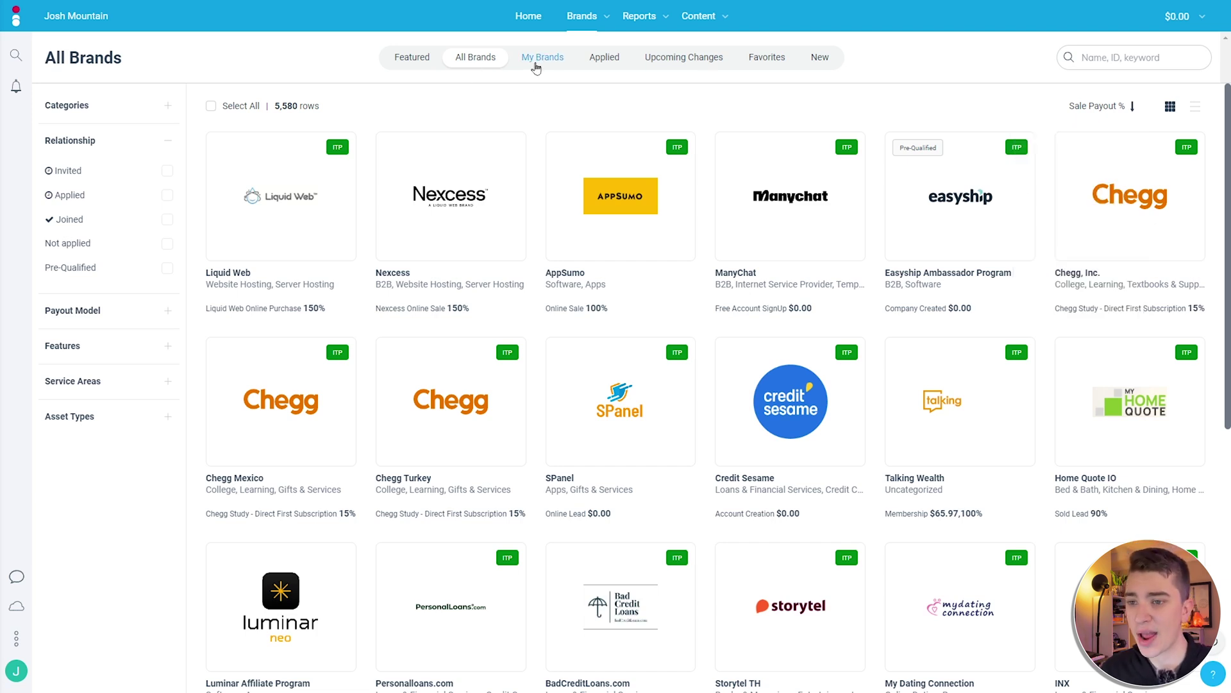
- Browse the Applied, upcoming changes, Favorites and New brand tabs
left_click(603, 61)
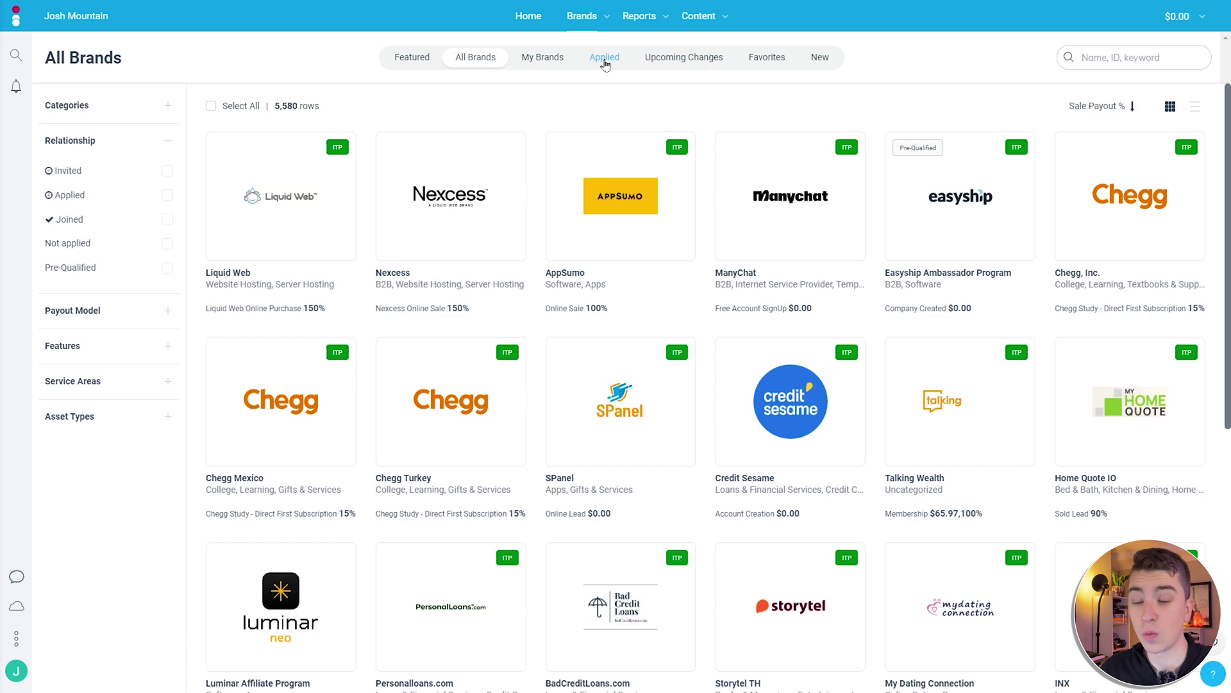
left_click(702, 59)
left_click(768, 56)
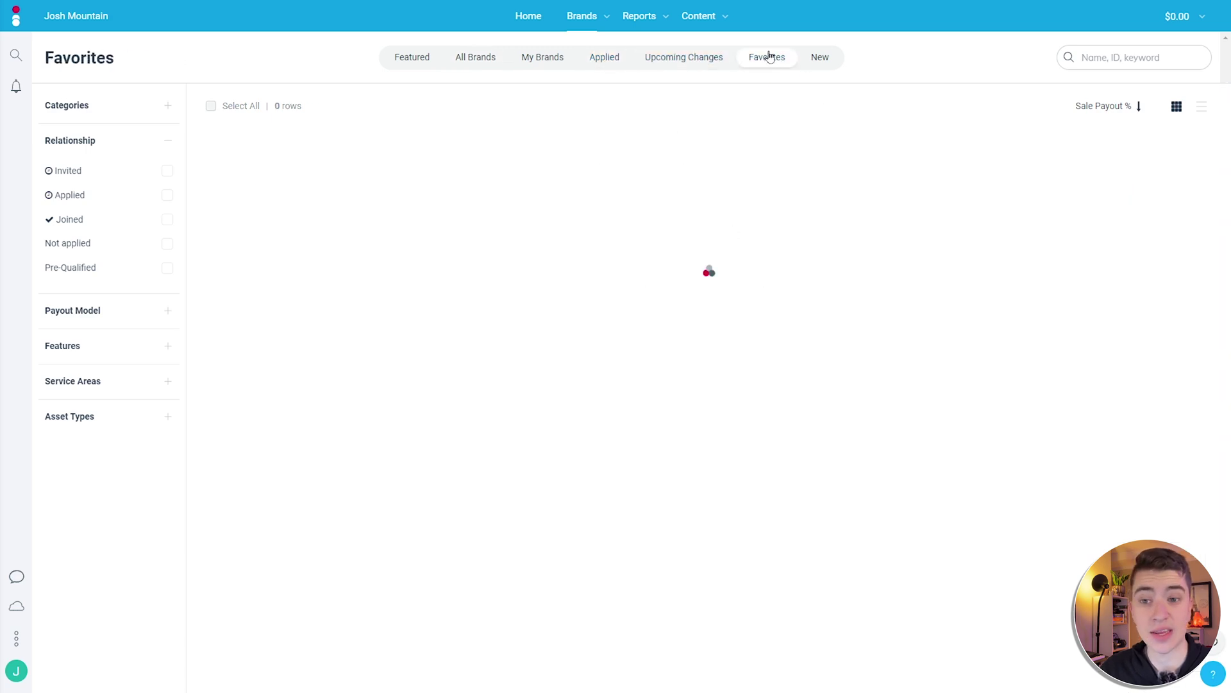
left_click(827, 64)
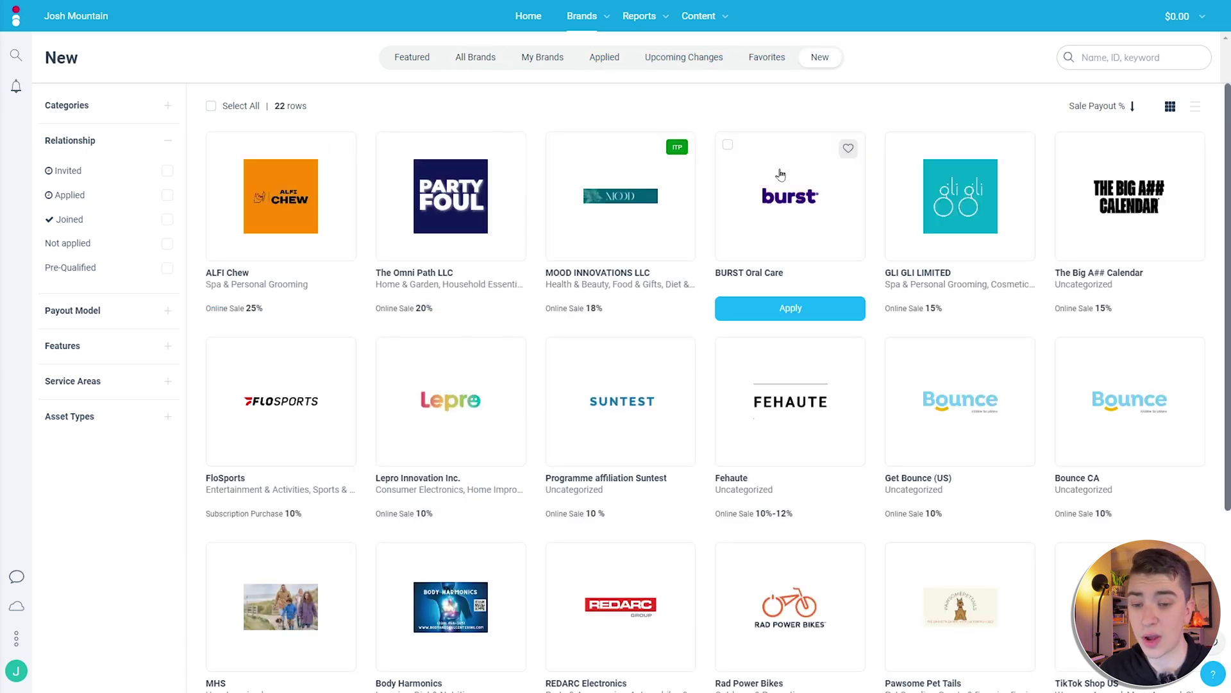
- Filter brands to the App Install payout model and open DoorDash's details
left_click(97, 313)
scroll(147, 405, "down", 5)
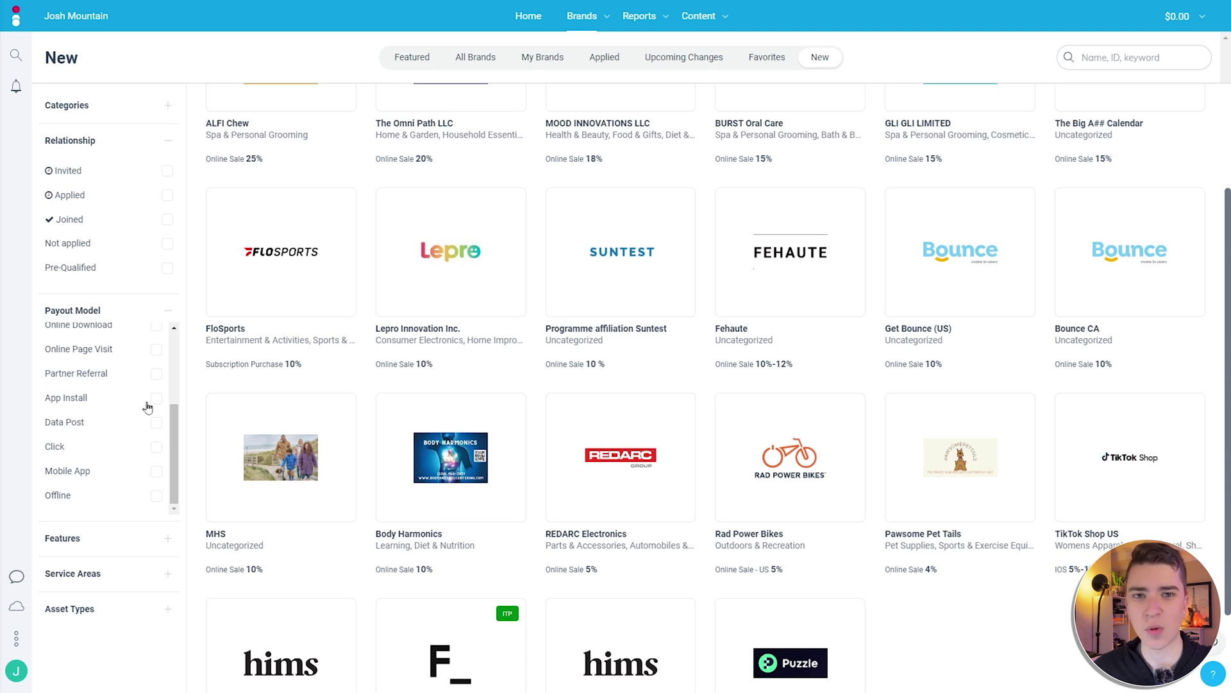
scroll(110, 392, "up", 3)
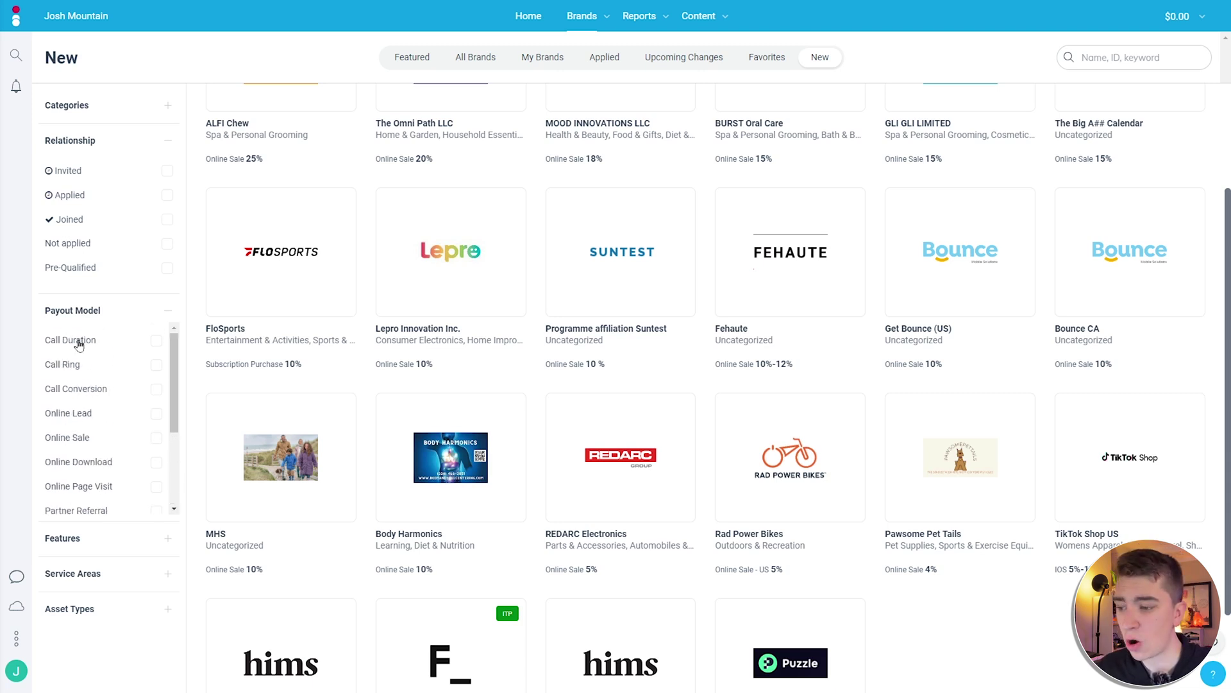
left_click_drag(171, 372, 172, 420)
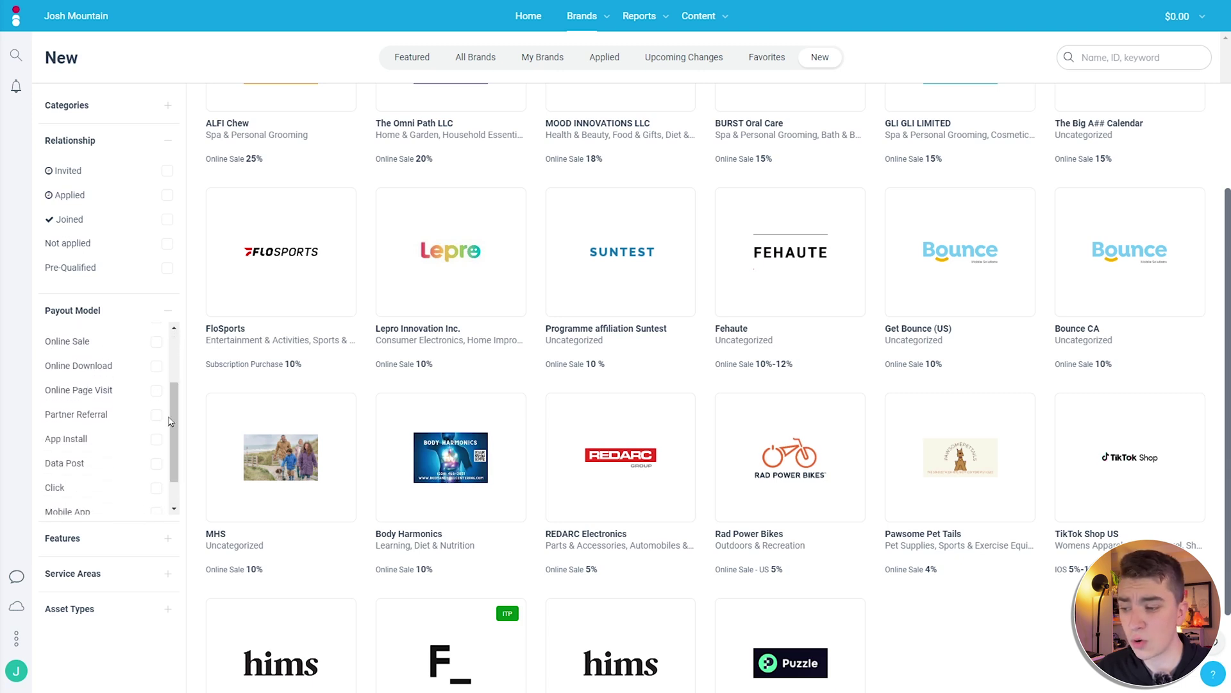
scroll(172, 421, "down", 1)
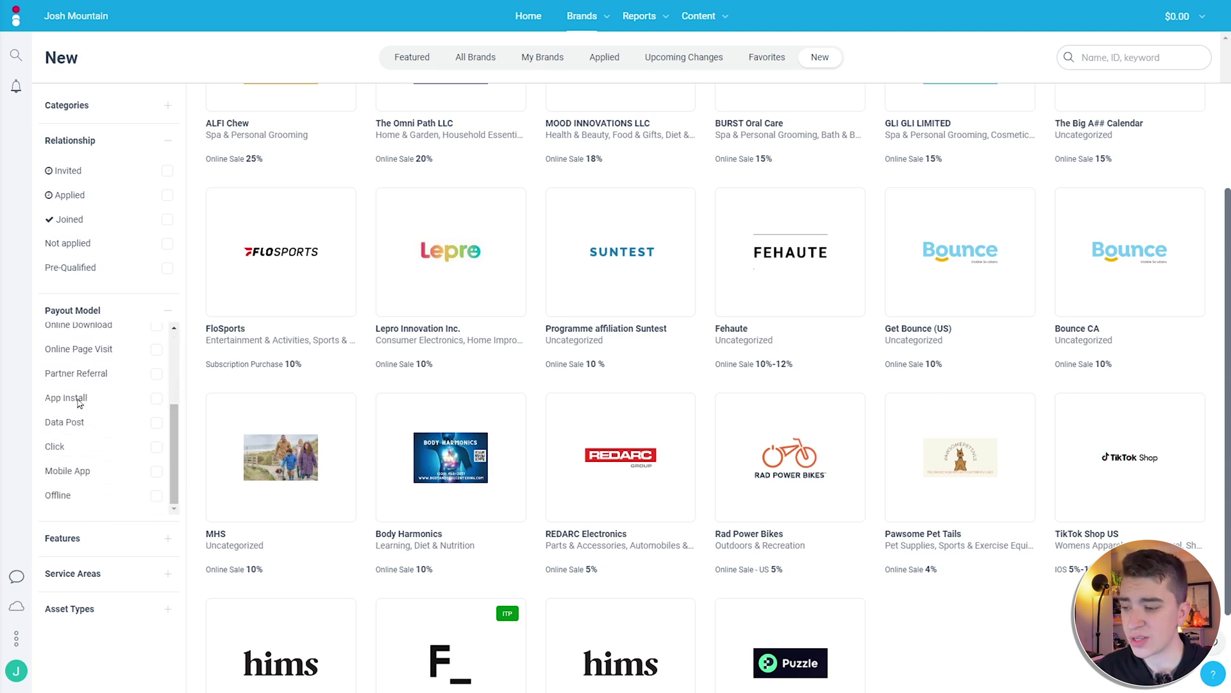
left_click(79, 399)
left_click(457, 282)
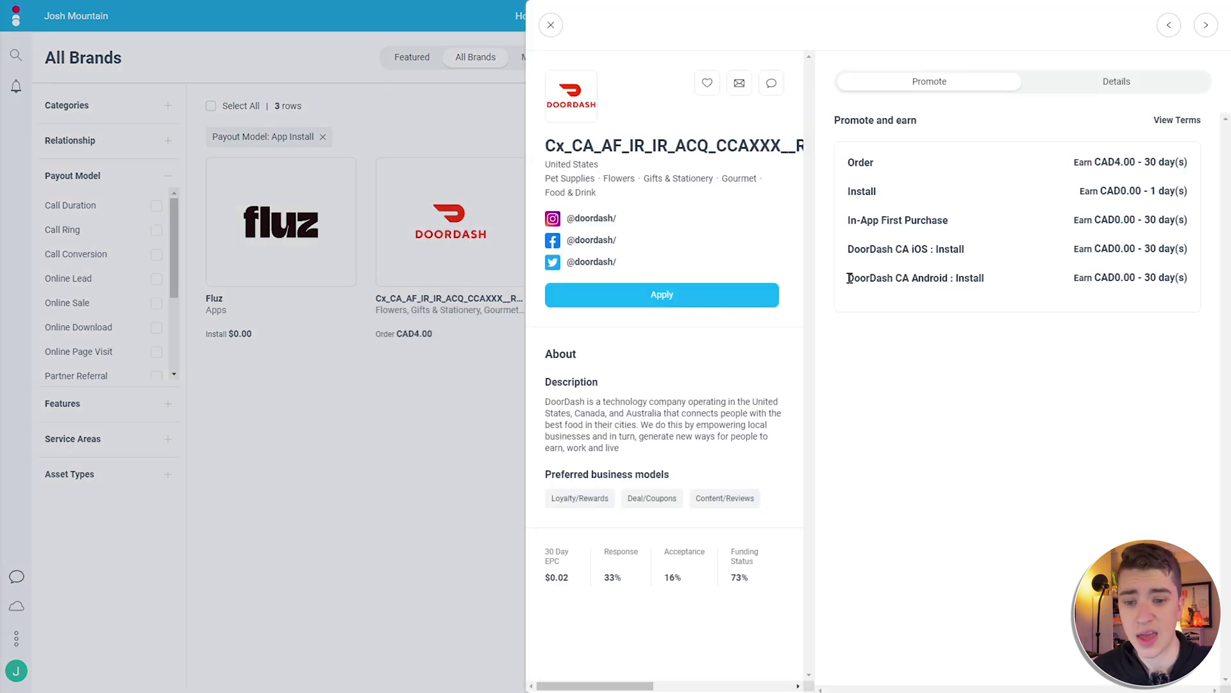
left_click_drag(848, 250, 1020, 288)
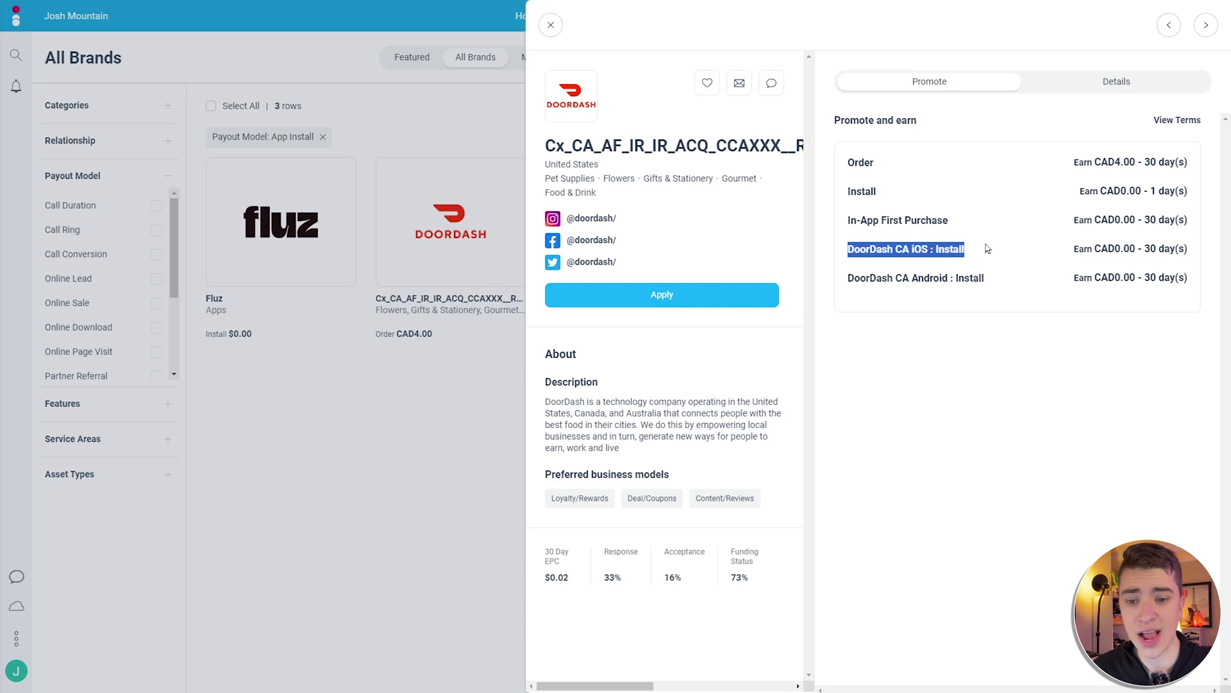
left_click(1022, 288)
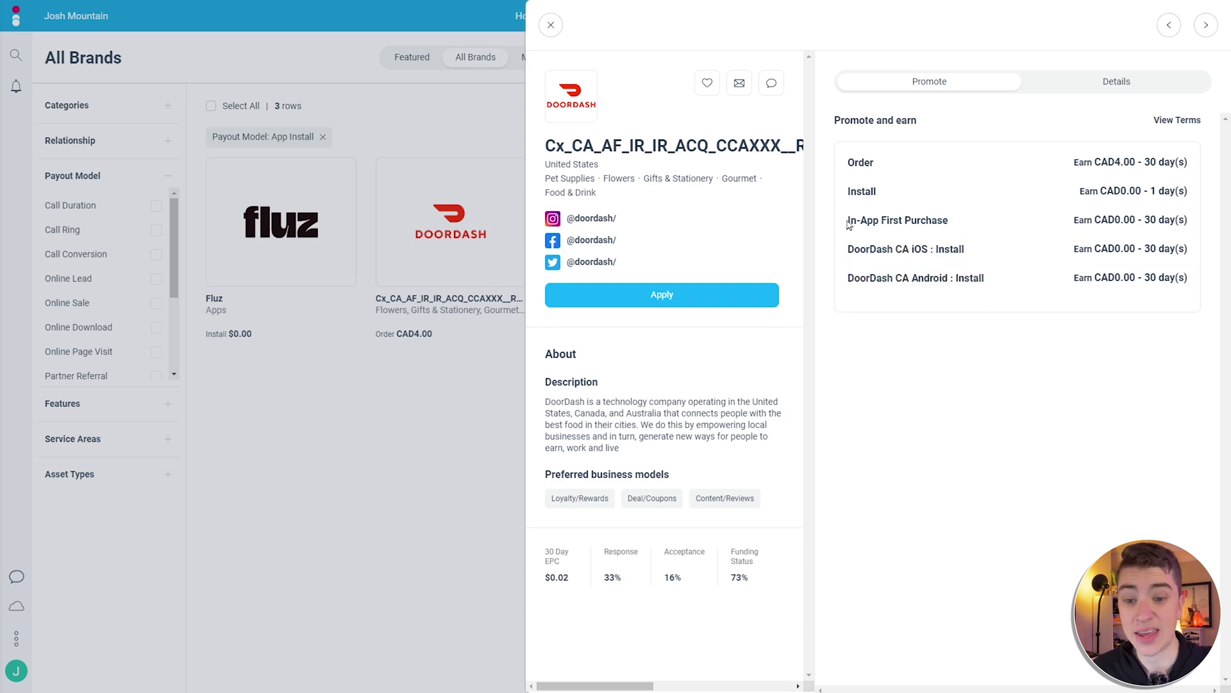
left_click_drag(849, 221, 1118, 222)
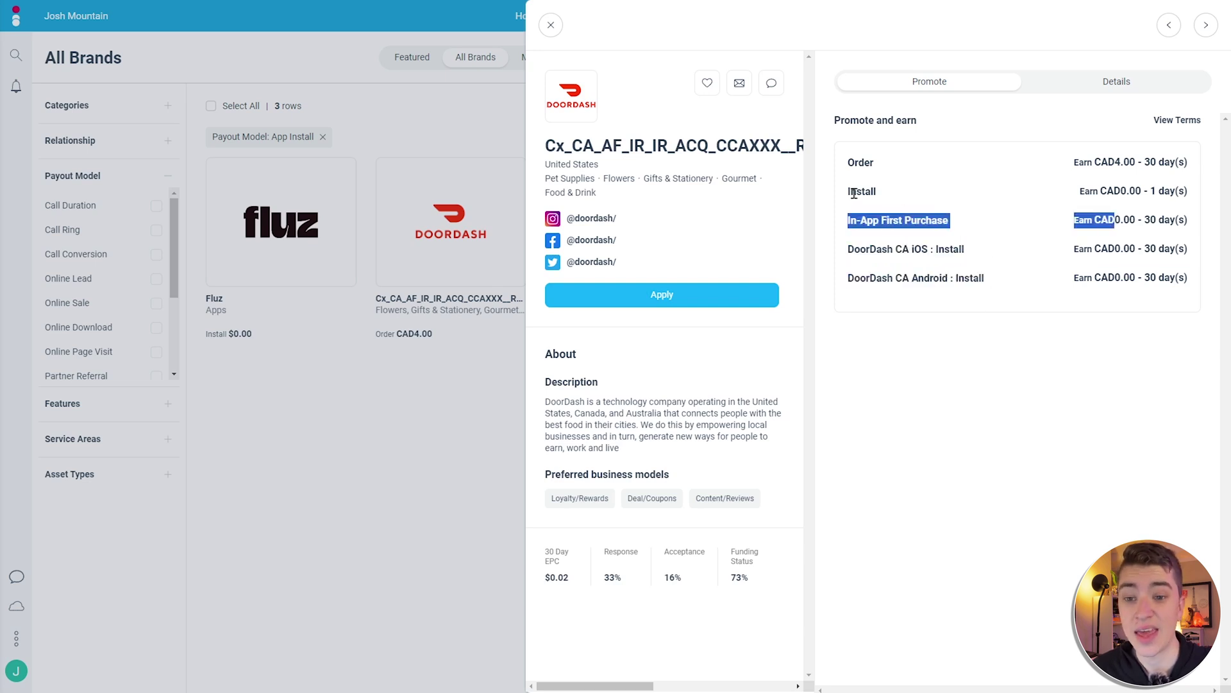
left_click_drag(852, 192, 1158, 195)
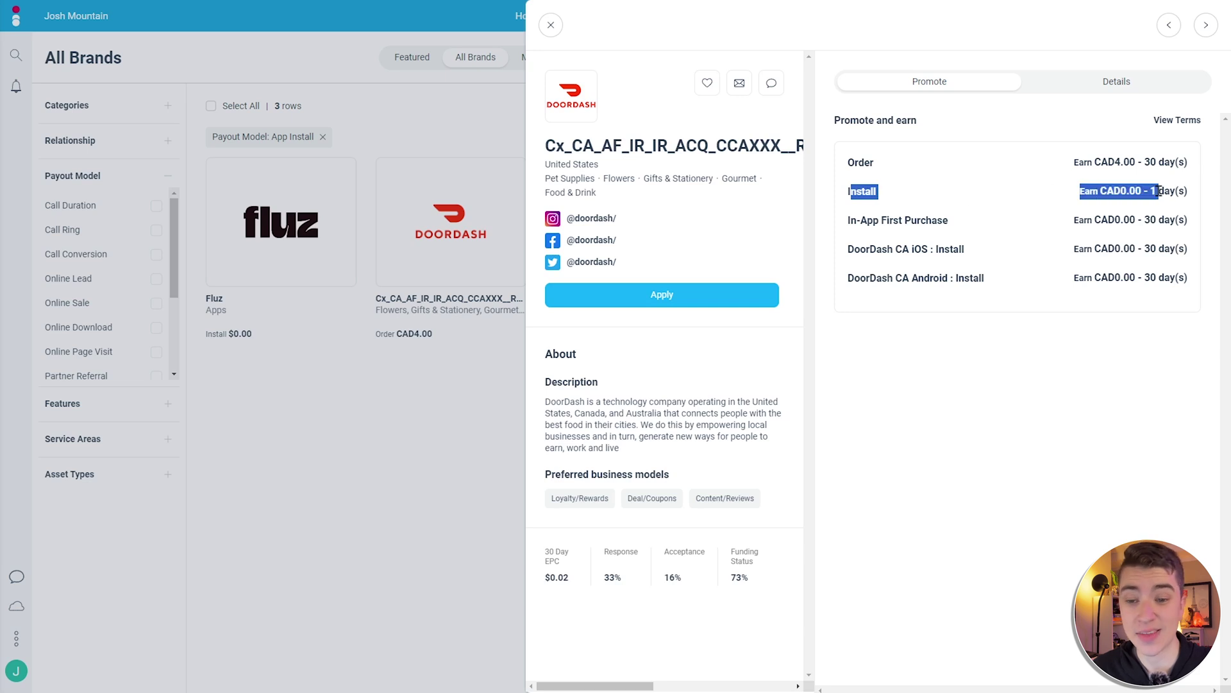
double_click(858, 161)
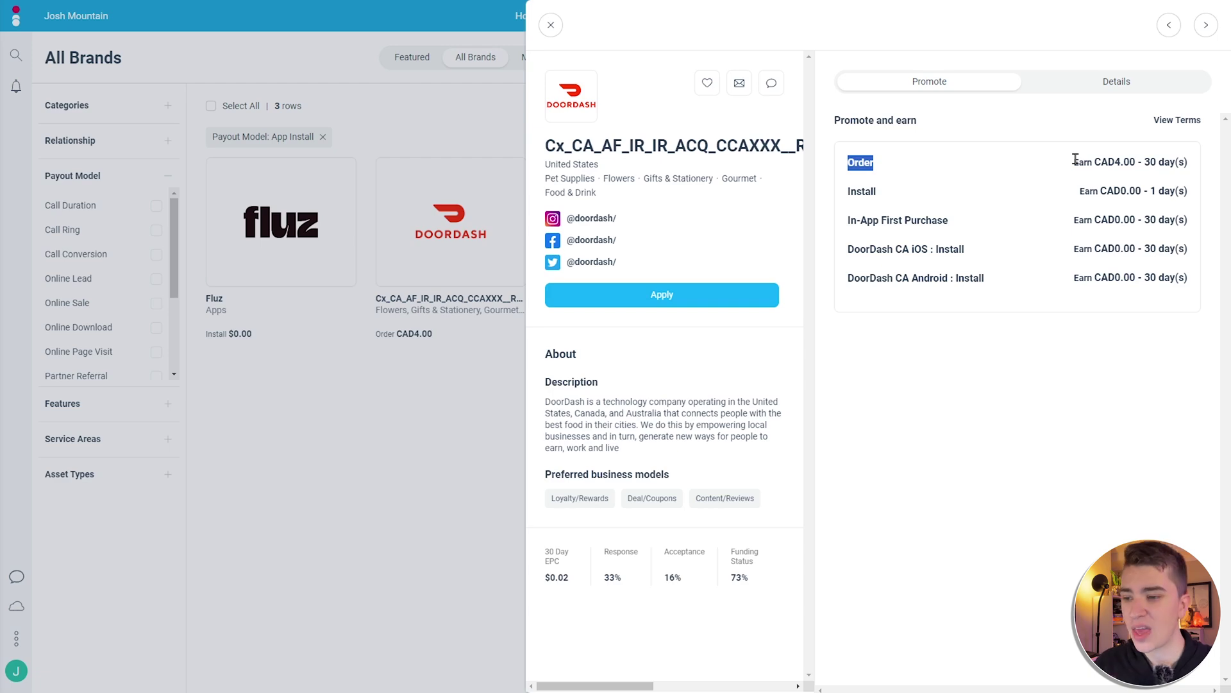
- Review Fluz's payouts: $2.00 per Registration and $10.00 per First Purchase
left_click(383, 366)
mouse_move(281, 231)
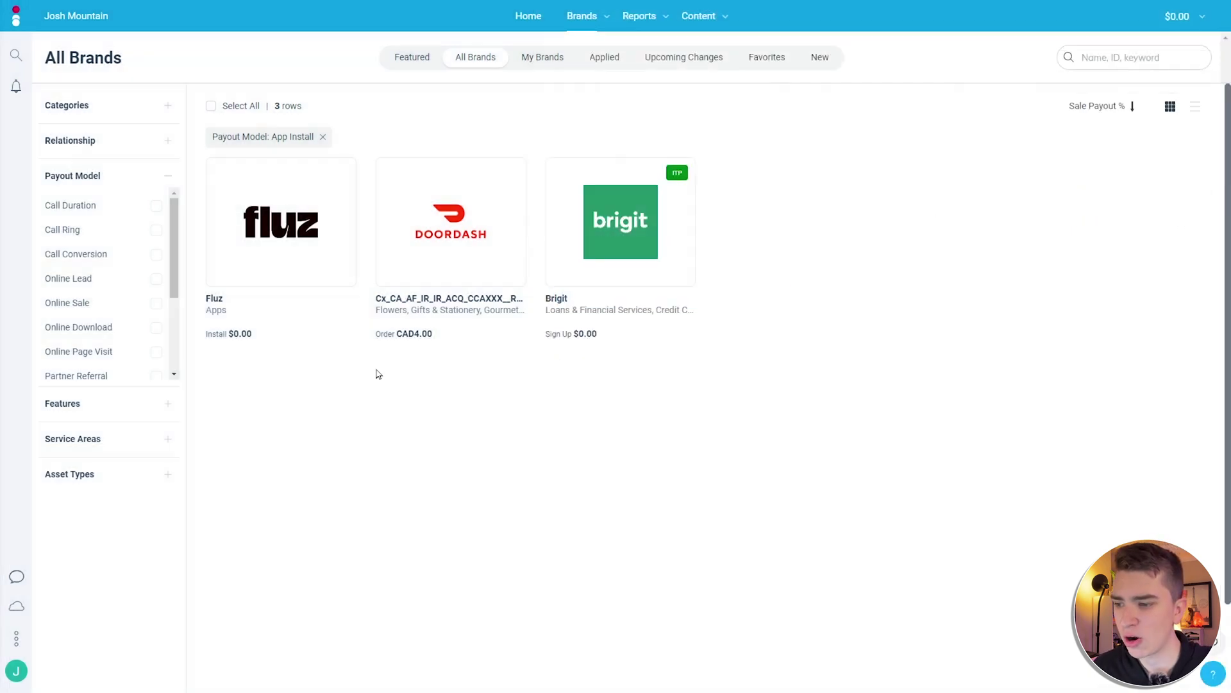
left_click(291, 220)
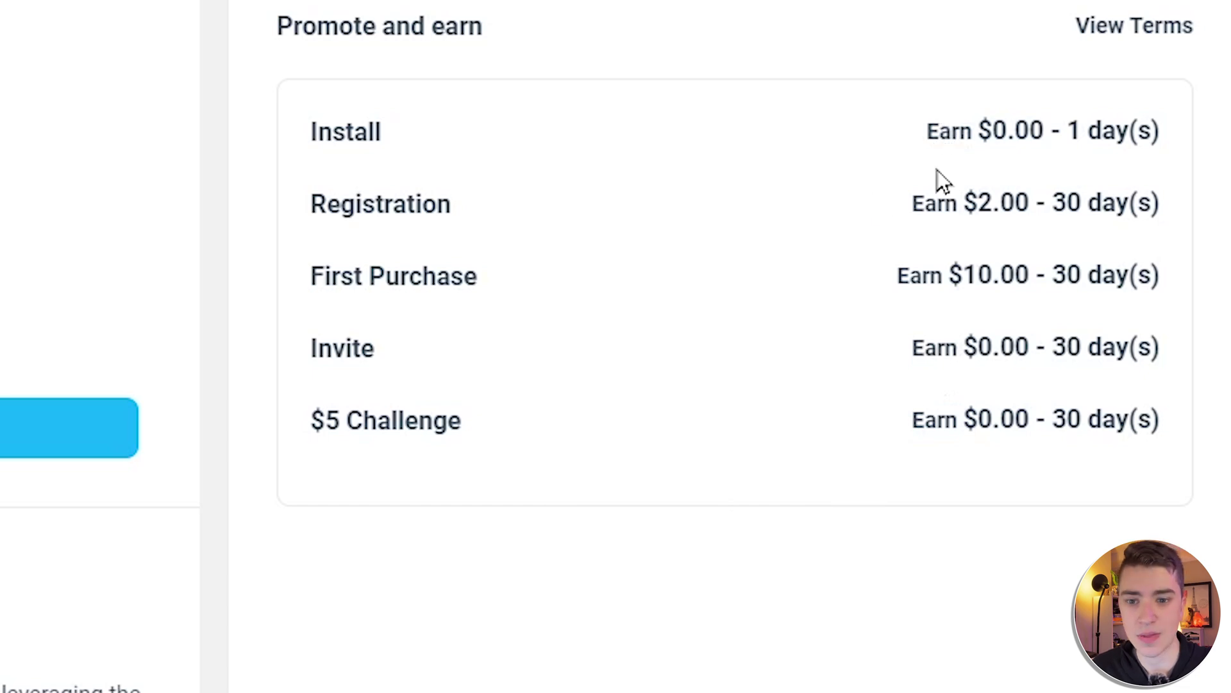
left_click_drag(912, 203, 1050, 199)
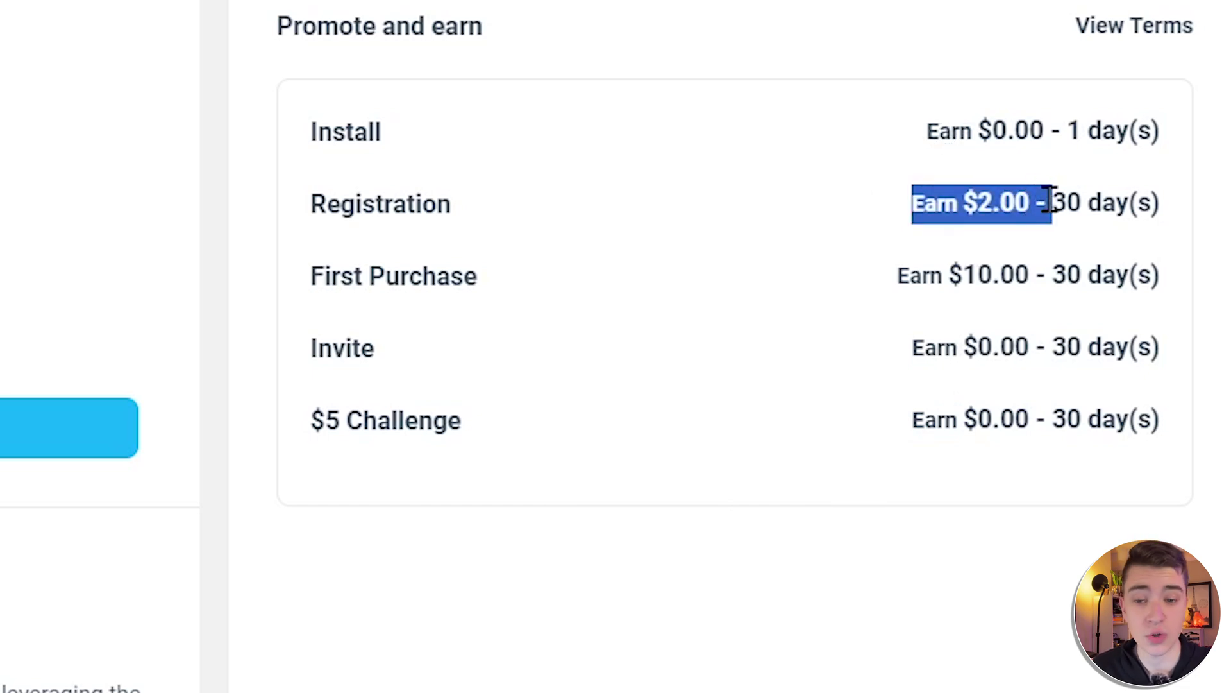
left_click_drag(897, 277, 1046, 269)
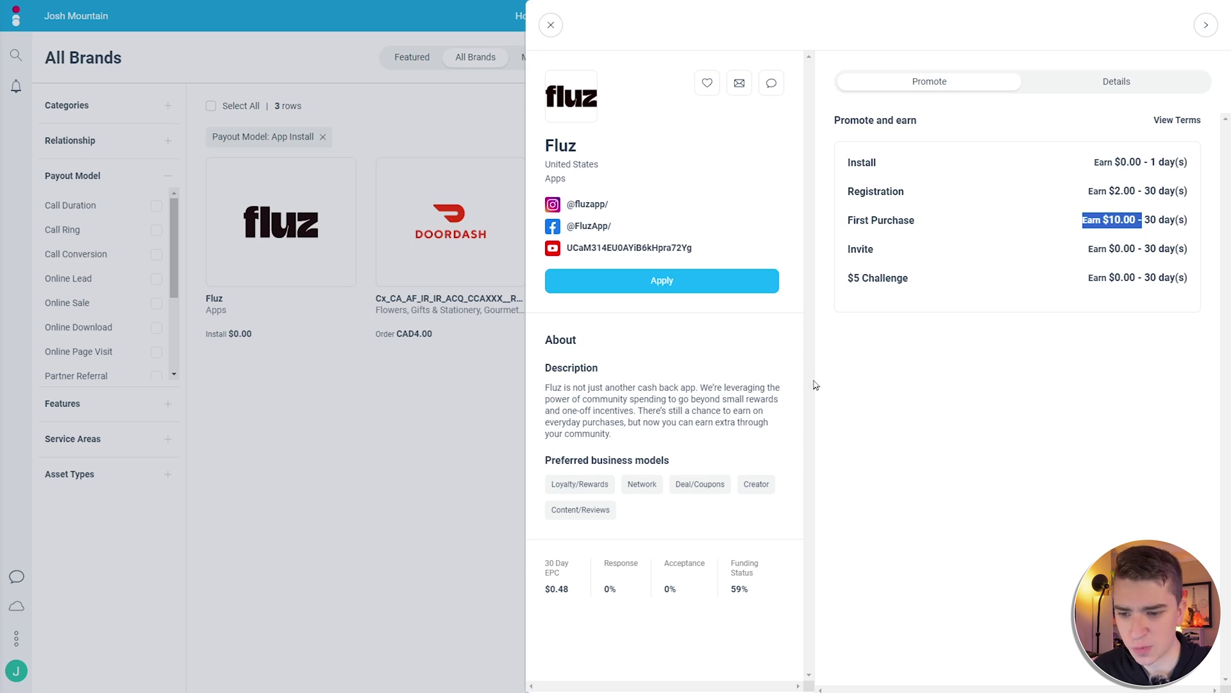
left_click(637, 402)
mouse_move(636, 402)
left_mouse_down()
mouse_move(757, 410)
mouse_move(760, 427)
left_mouse_up()
left_click(392, 460)
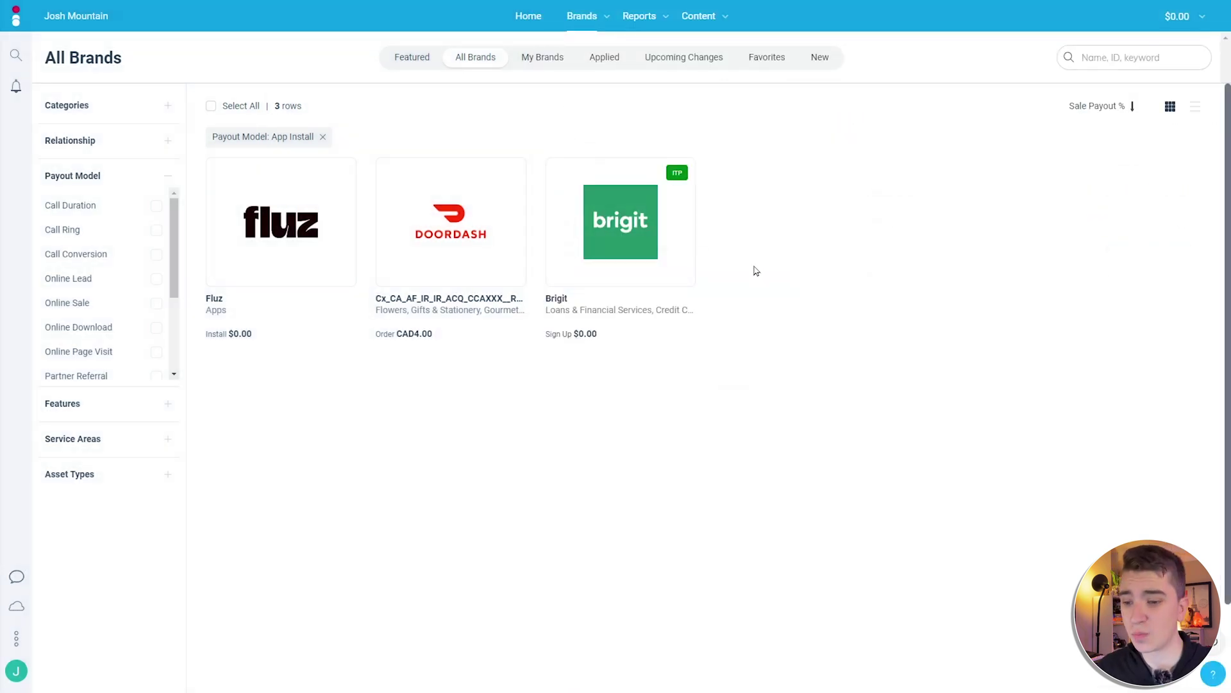
left_click(625, 235)
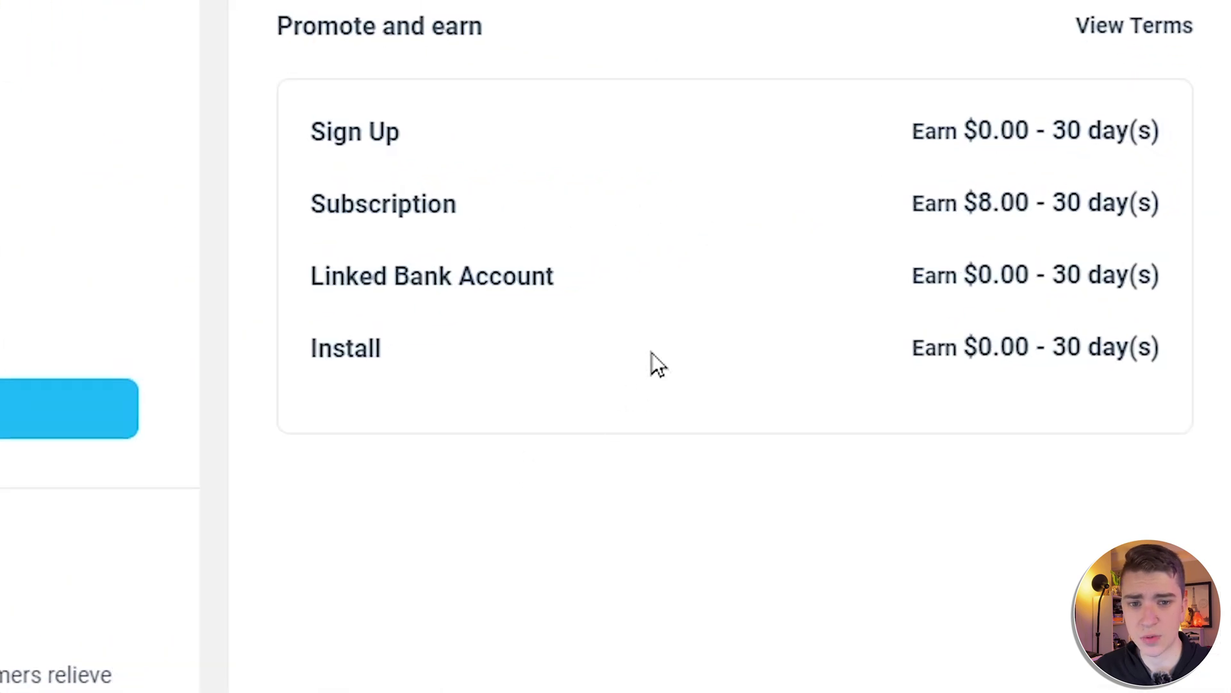
left_click_drag(930, 136, 1096, 132)
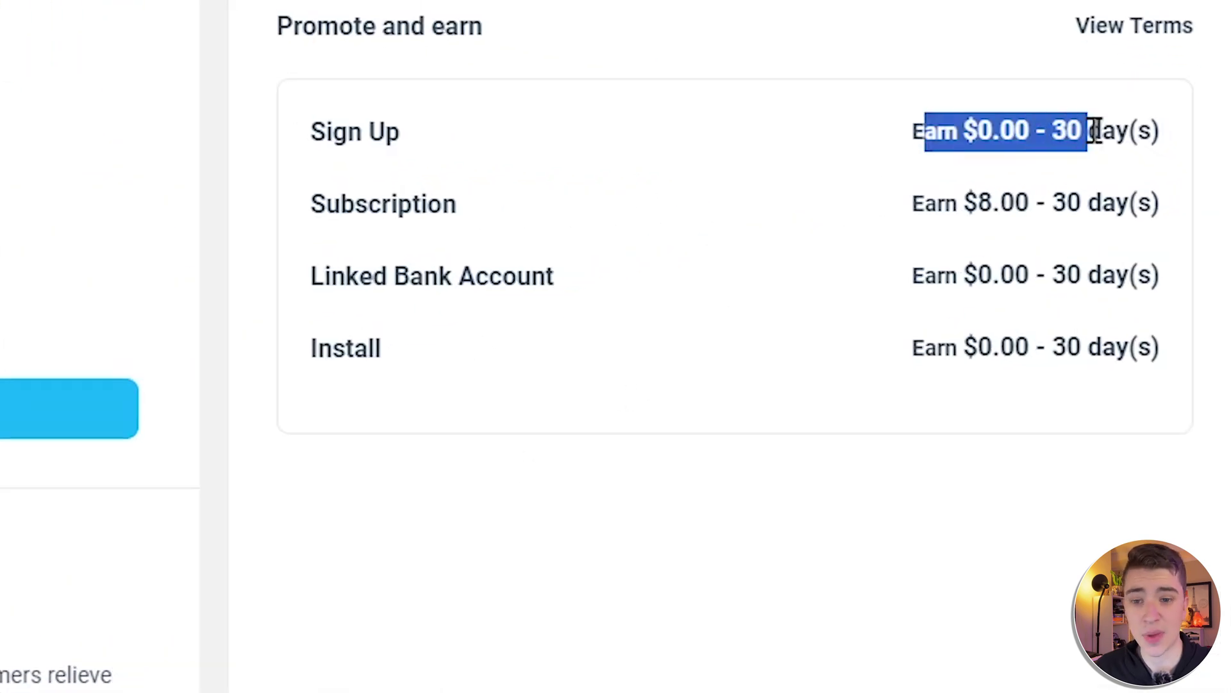
left_click_drag(311, 203, 1073, 197)
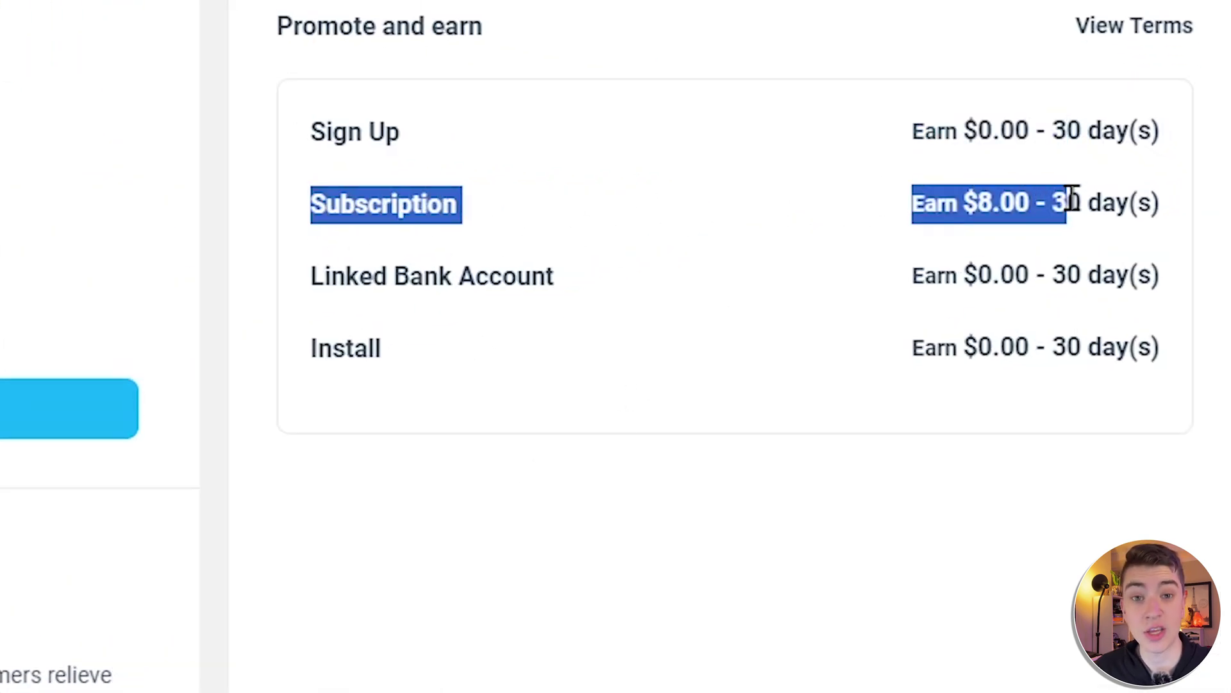
left_click_drag(333, 276, 1068, 275)
left_click_drag(333, 349, 1068, 334)
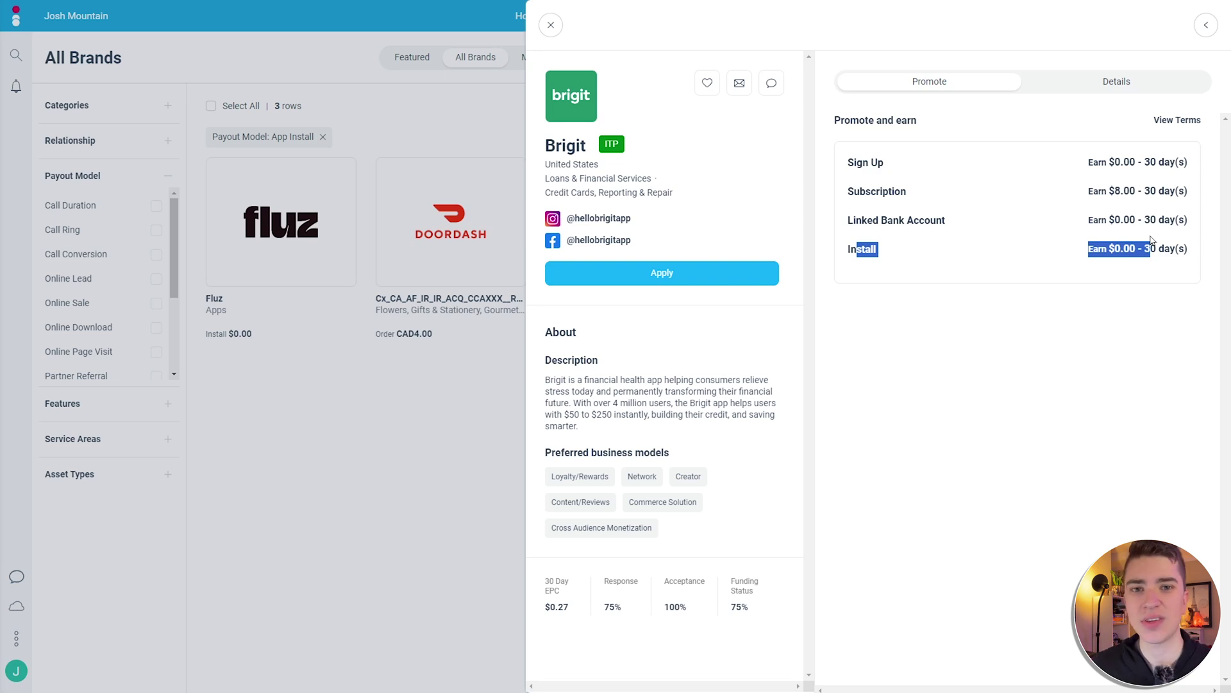
- Close Brigit and start an application to the DoorDash campaign
left_click(367, 453)
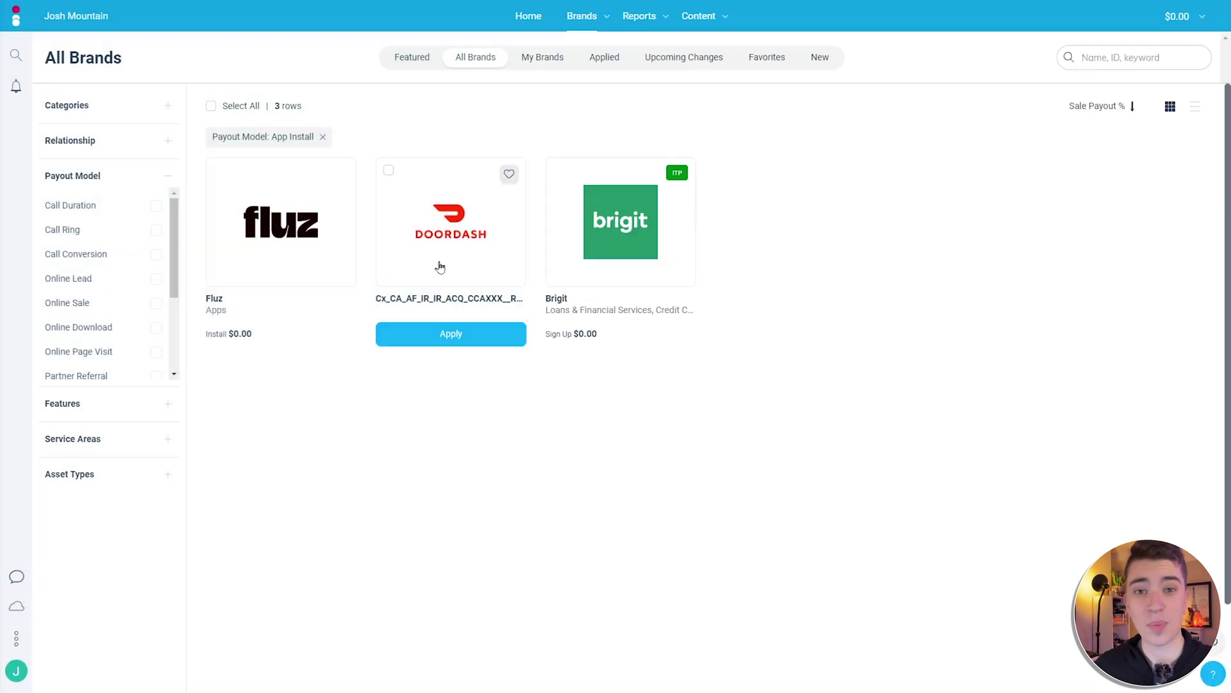
left_click(456, 279)
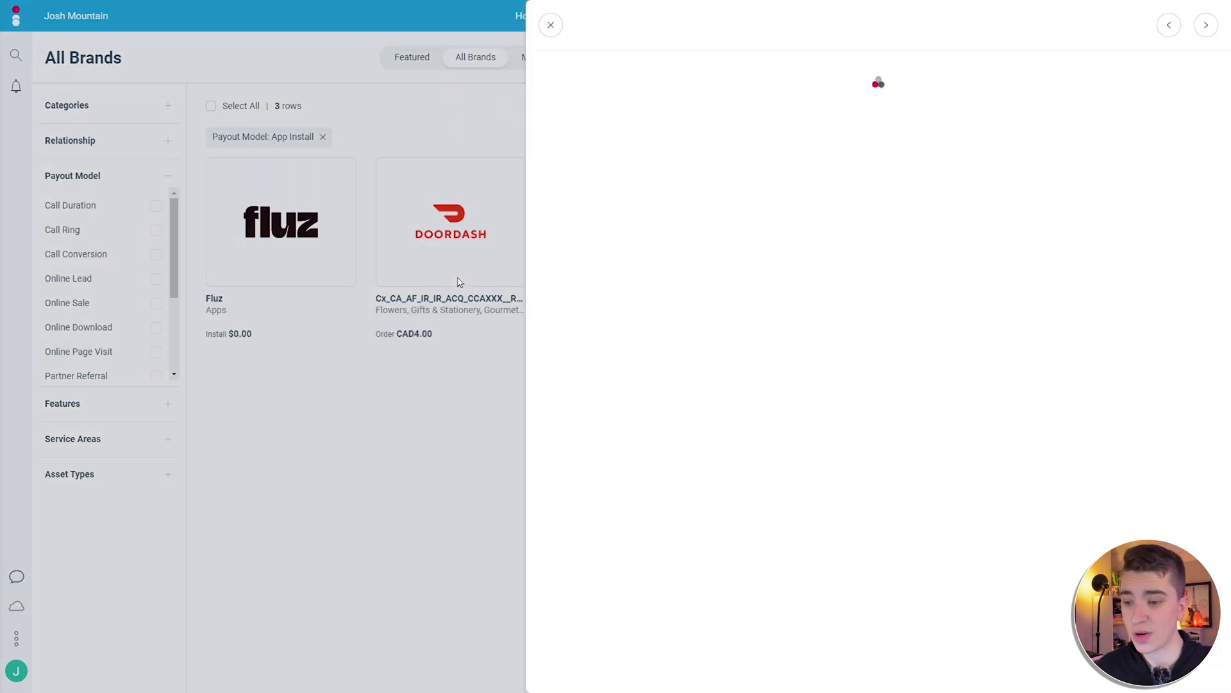
left_click(658, 298)
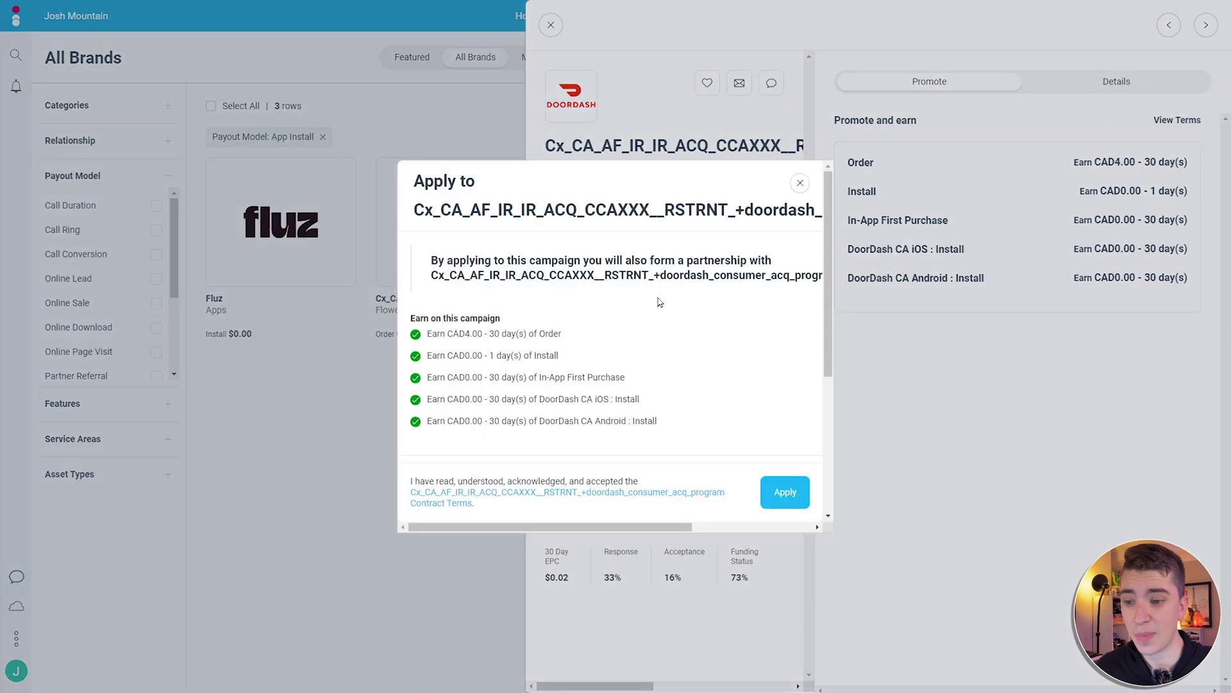
left_click_drag(415, 181, 822, 213)
scroll(488, 293, "down", 3)
scroll(489, 293, "up", 3)
- Read the contract terms acknowledgement in the DoorDash application
mouse_move(424, 337)
left_mouse_down()
mouse_move(621, 366)
mouse_move(674, 387)
left_mouse_up()
scroll(673, 388, "down", 3)
mouse_move(411, 332)
left_mouse_down()
mouse_move(662, 325)
mouse_move(680, 346)
mouse_move(675, 366)
left_mouse_up()
scroll(682, 374, "up", 3)
scroll(681, 375, "down", 3)
scroll(619, 467, "down", 1)
left_click(522, 429)
scroll(522, 429, "up", 1)
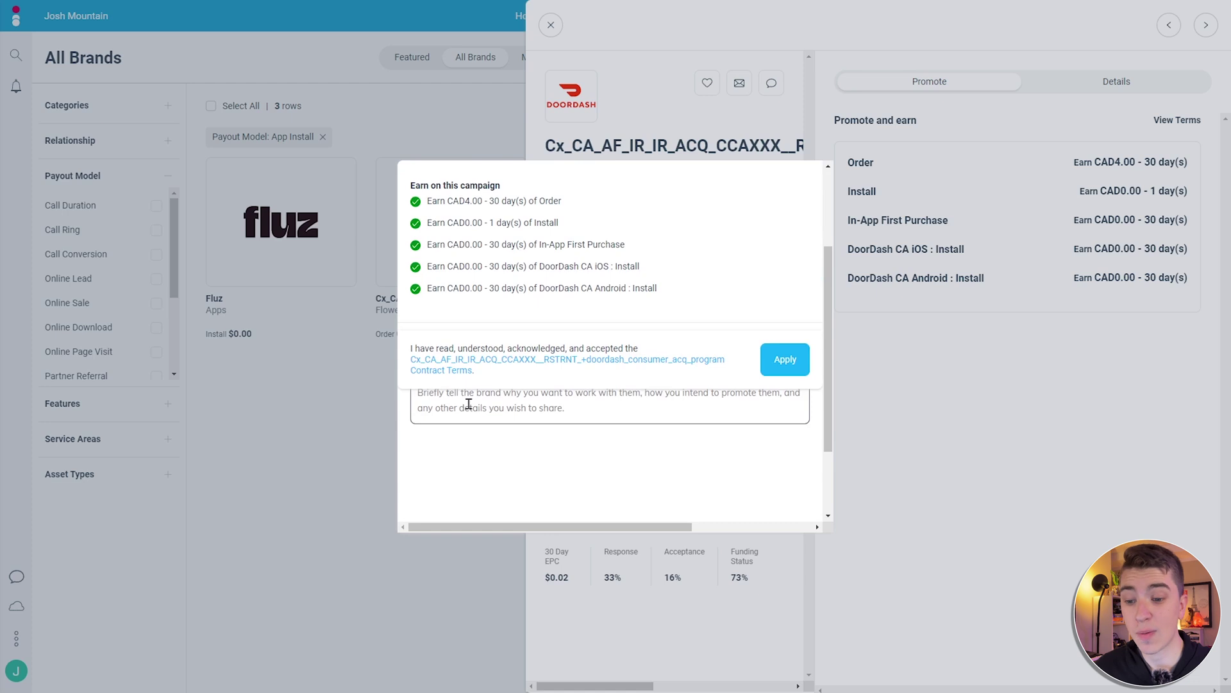
- Write the message 'I want to work with you because xyz' and note the CAD4.00 per-order earning
left_click(573, 402)
type("I want to work with you because xyz")
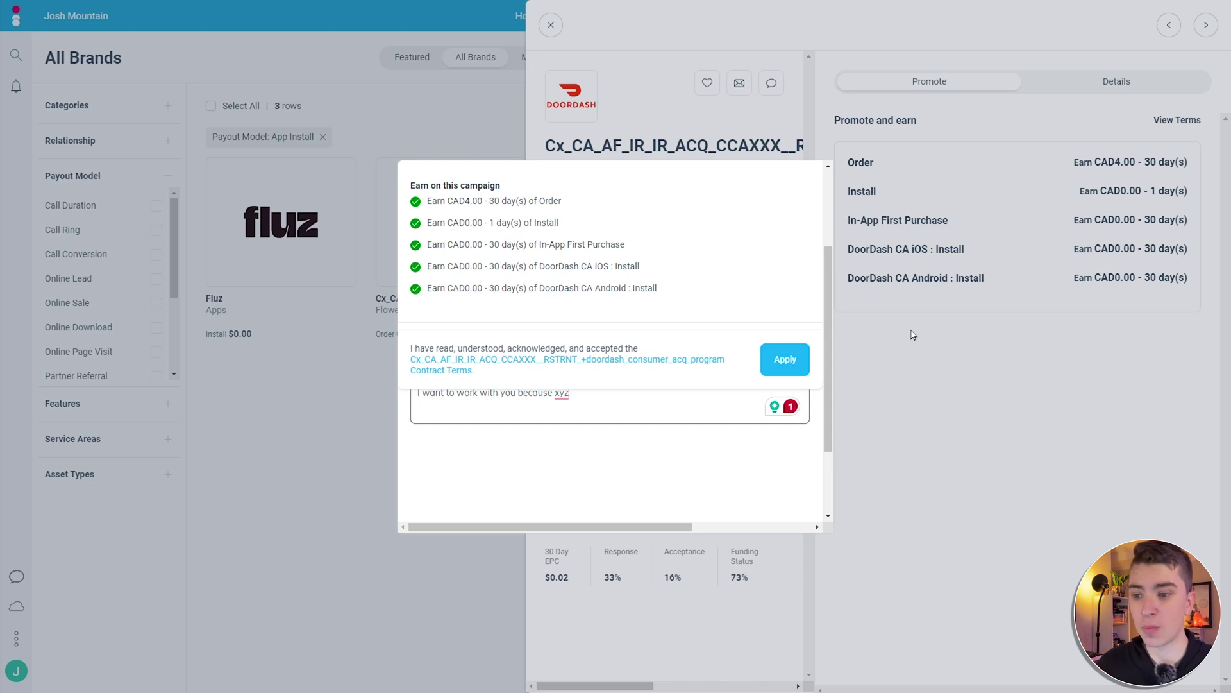
left_click_drag(426, 198, 502, 203)
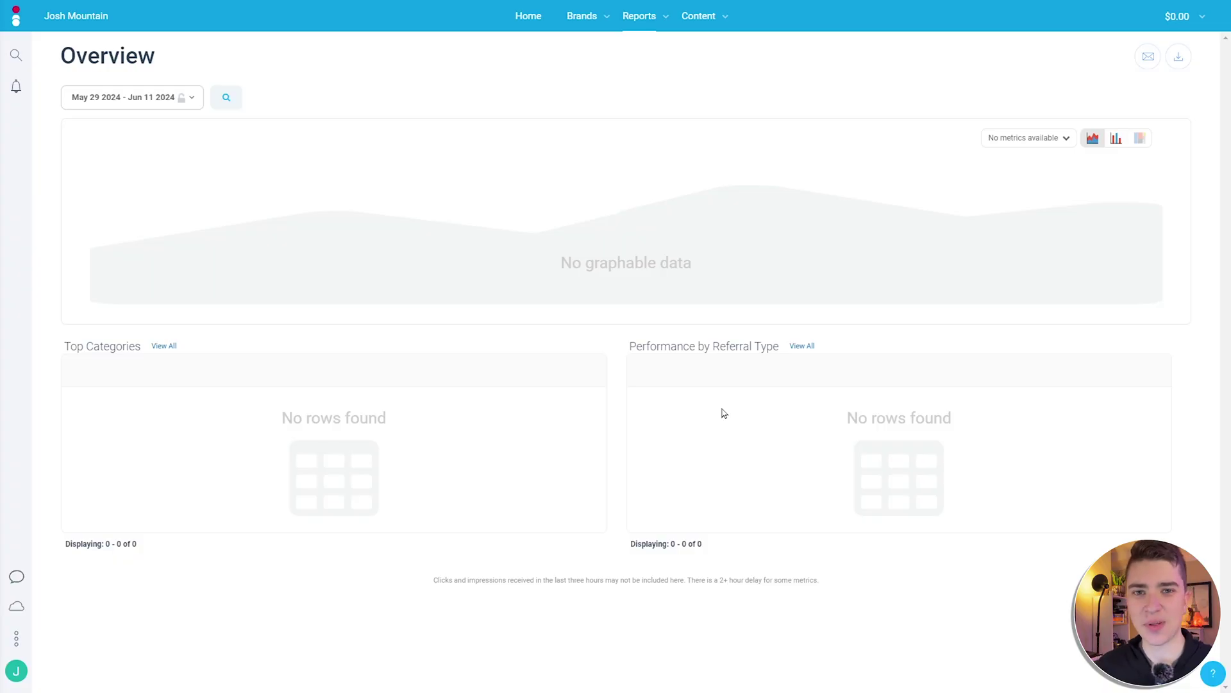
left_click(643, 19)
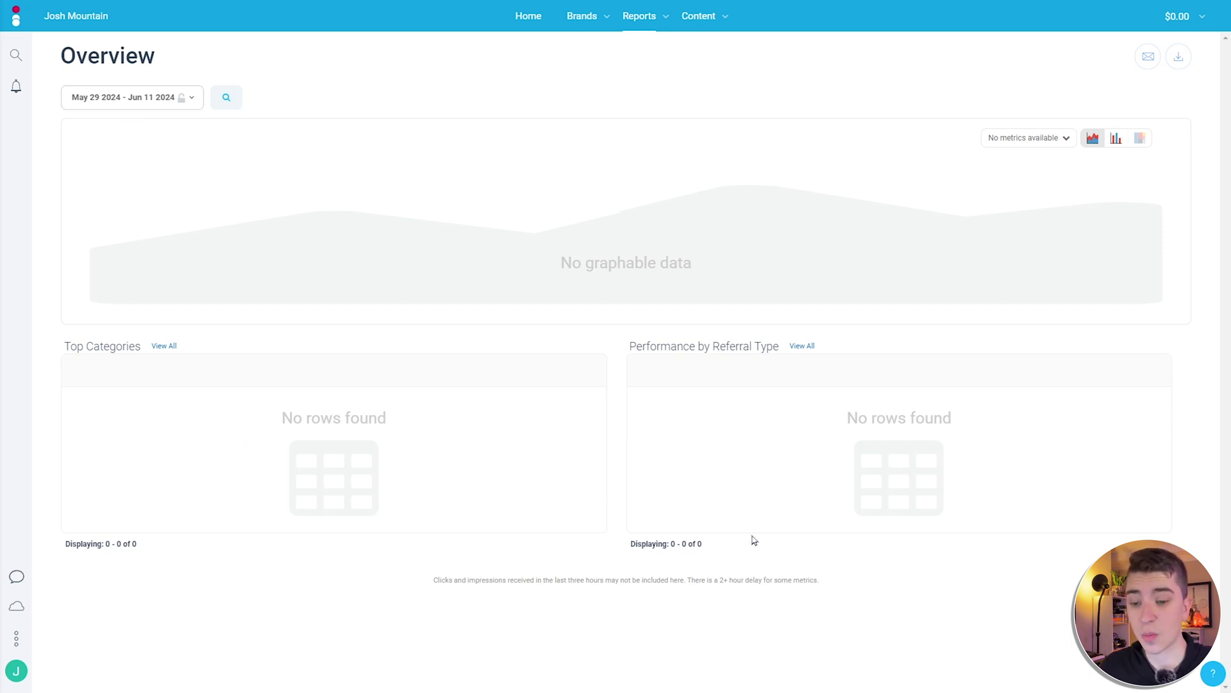
left_click(721, 20)
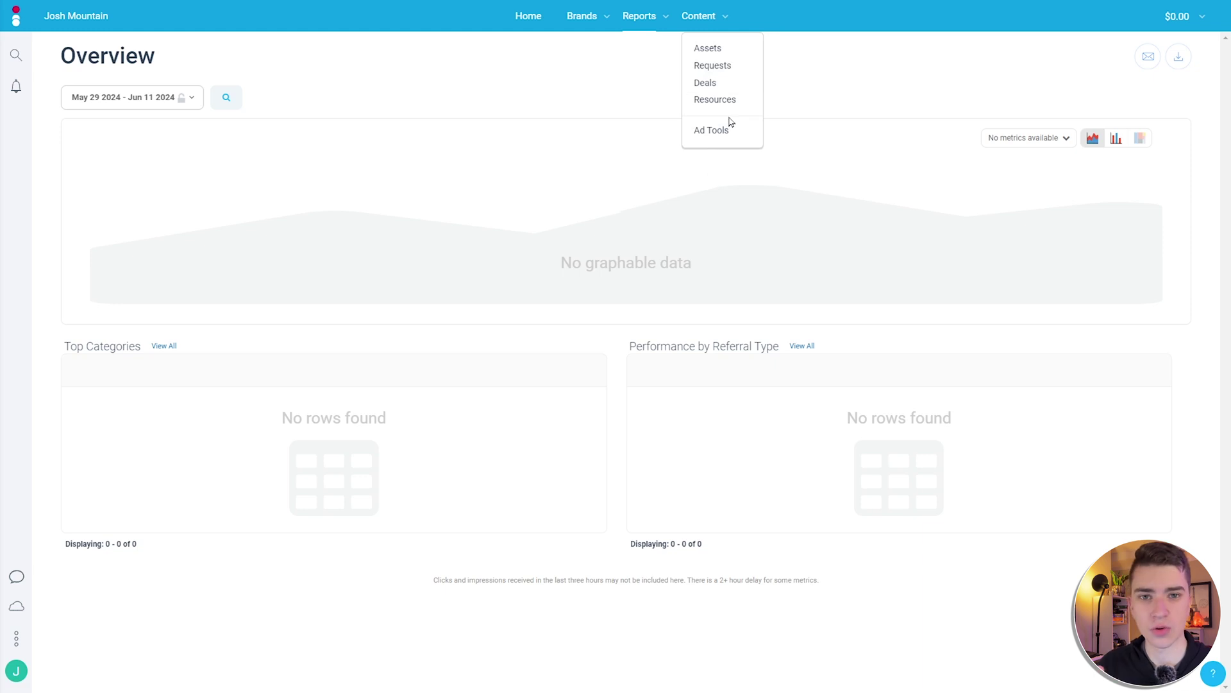
left_click(593, 24)
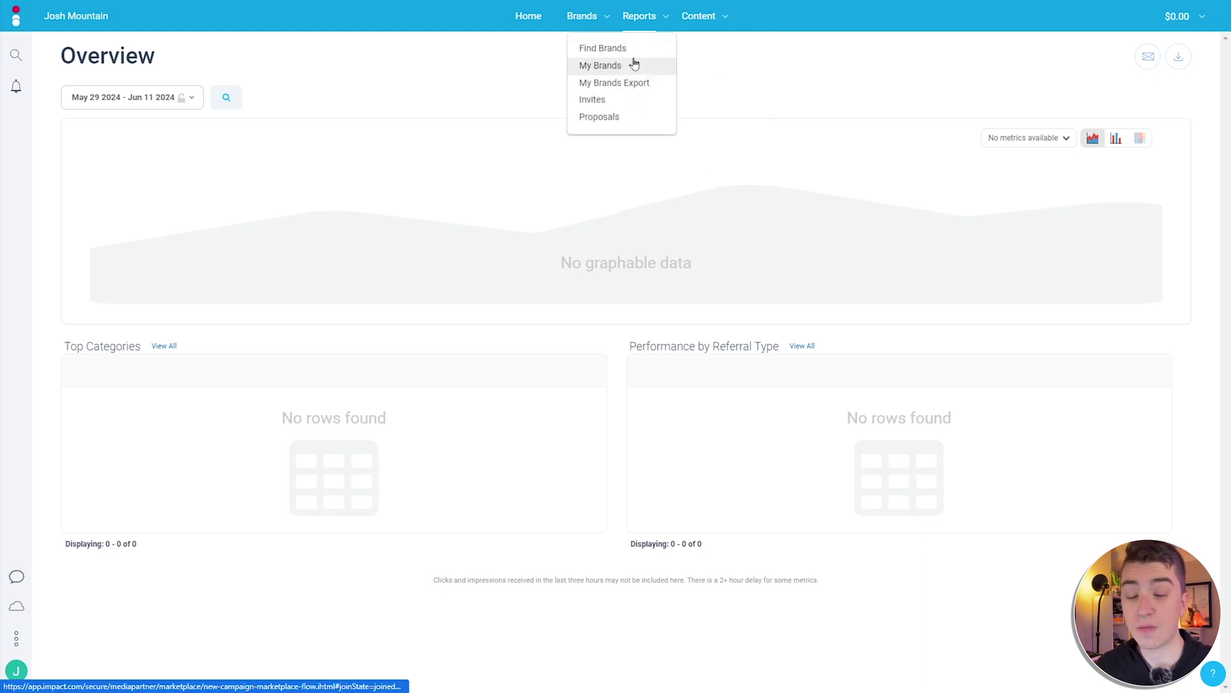
- Find SentryPC under brand invites and check its $400 payout
left_click(639, 108)
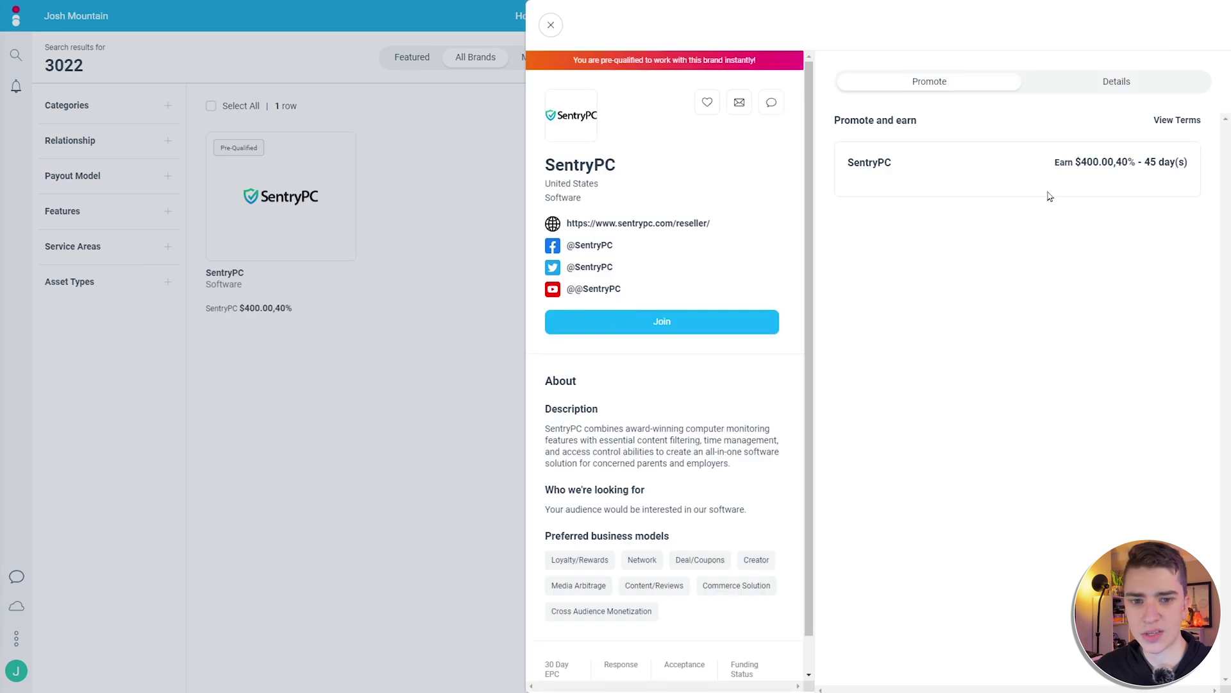
left_click_drag(1055, 163, 1116, 162)
left_click(1128, 162)
left_click_drag(832, 125, 956, 135)
left_click(934, 254)
scroll(728, 376, "down", 1)
- Read SentryPC's description and audience note, then open its join form
mouse_move(553, 389)
left_mouse_down()
mouse_move(710, 412)
mouse_move(731, 427)
left_mouse_up()
left_click_drag(548, 472, 760, 475)
left_click(737, 472)
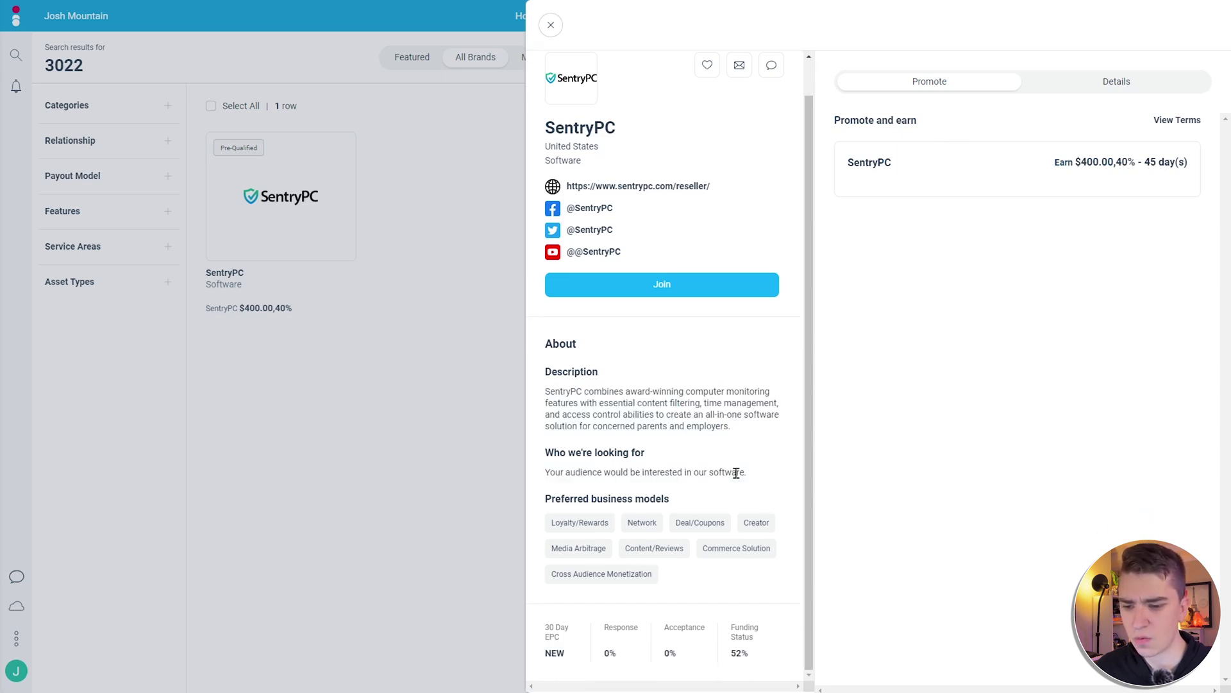
left_click(663, 295)
left_click_drag(425, 306, 604, 308)
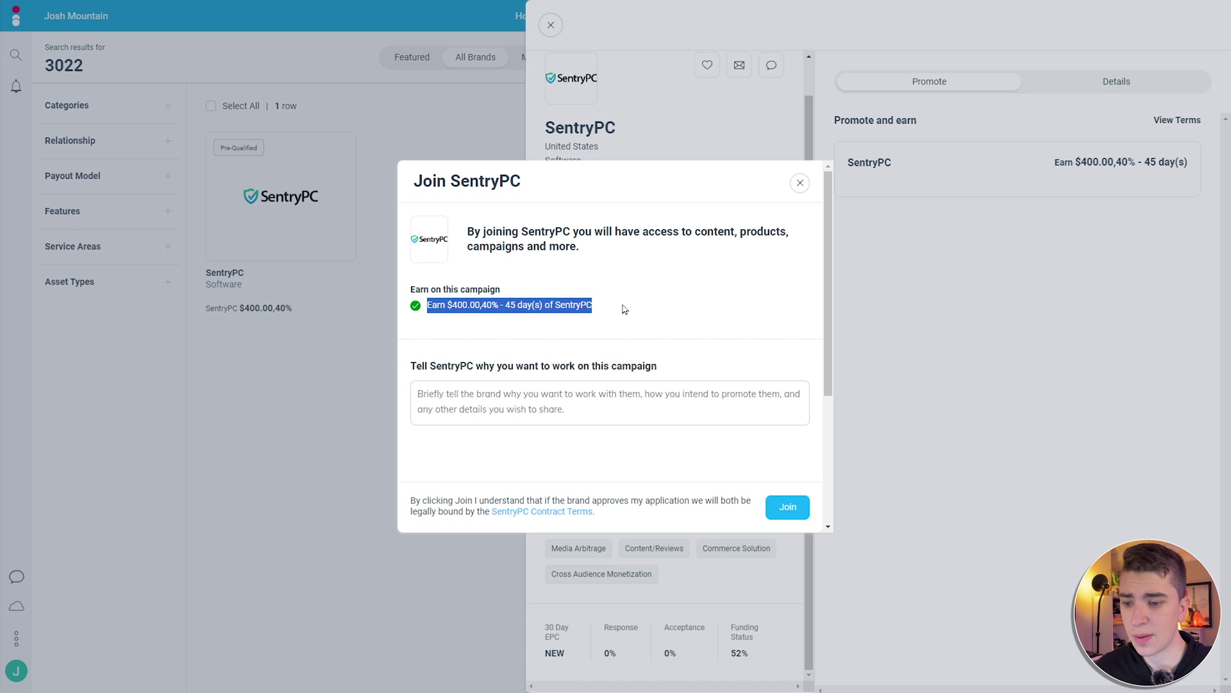
left_click_drag(513, 318, 638, 313)
left_click(511, 393)
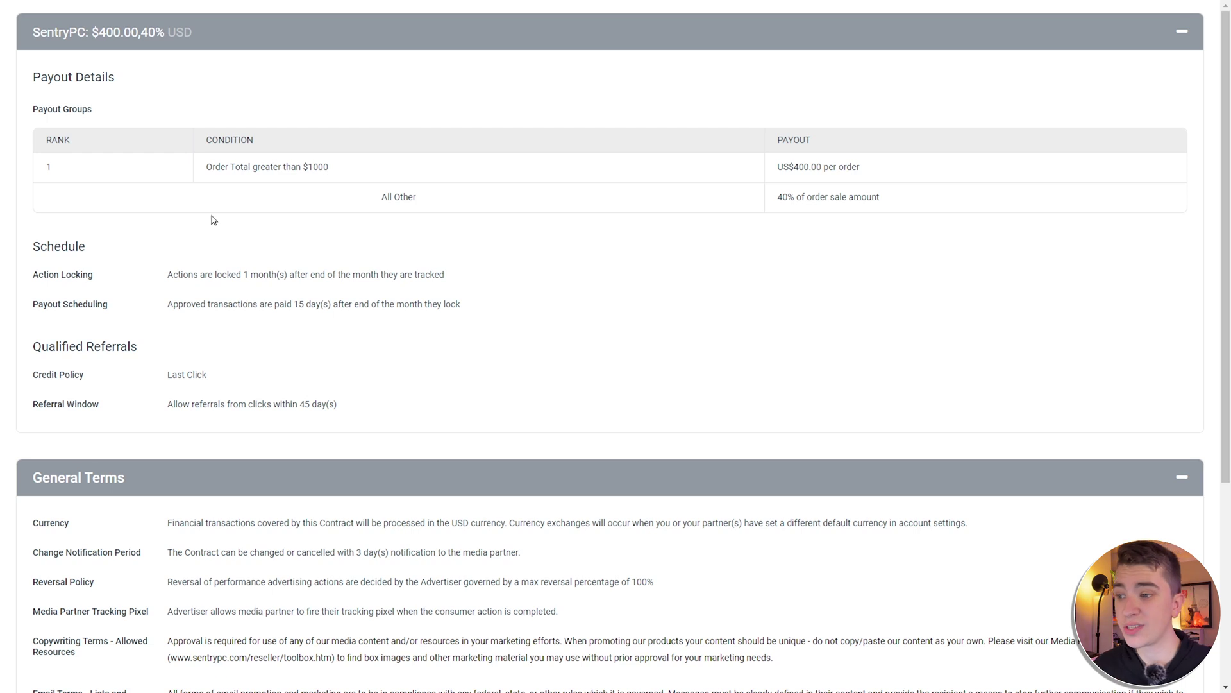
- Check SentryPC's payouts: US$400 per order over $1000, 40% for all other orders
left_click_drag(206, 168, 332, 171)
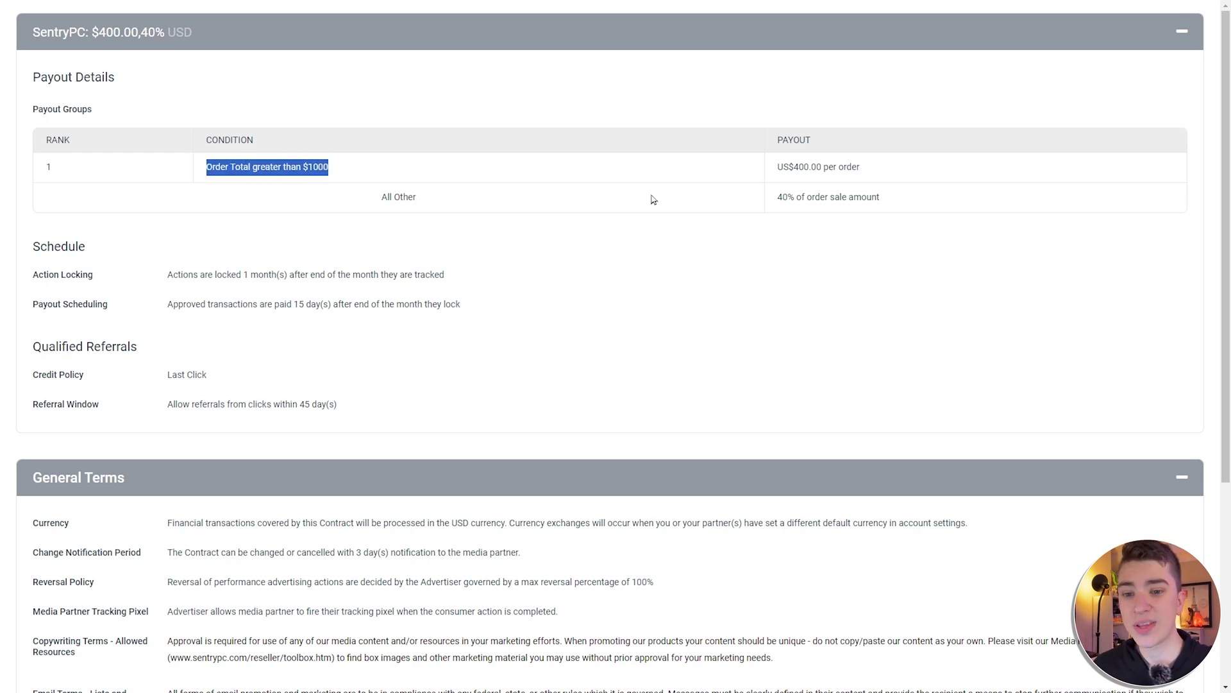
left_click_drag(777, 167, 889, 170)
left_click(889, 171)
left_click_drag(374, 197, 513, 204)
left_click_drag(783, 201, 927, 201)
left_click(928, 202)
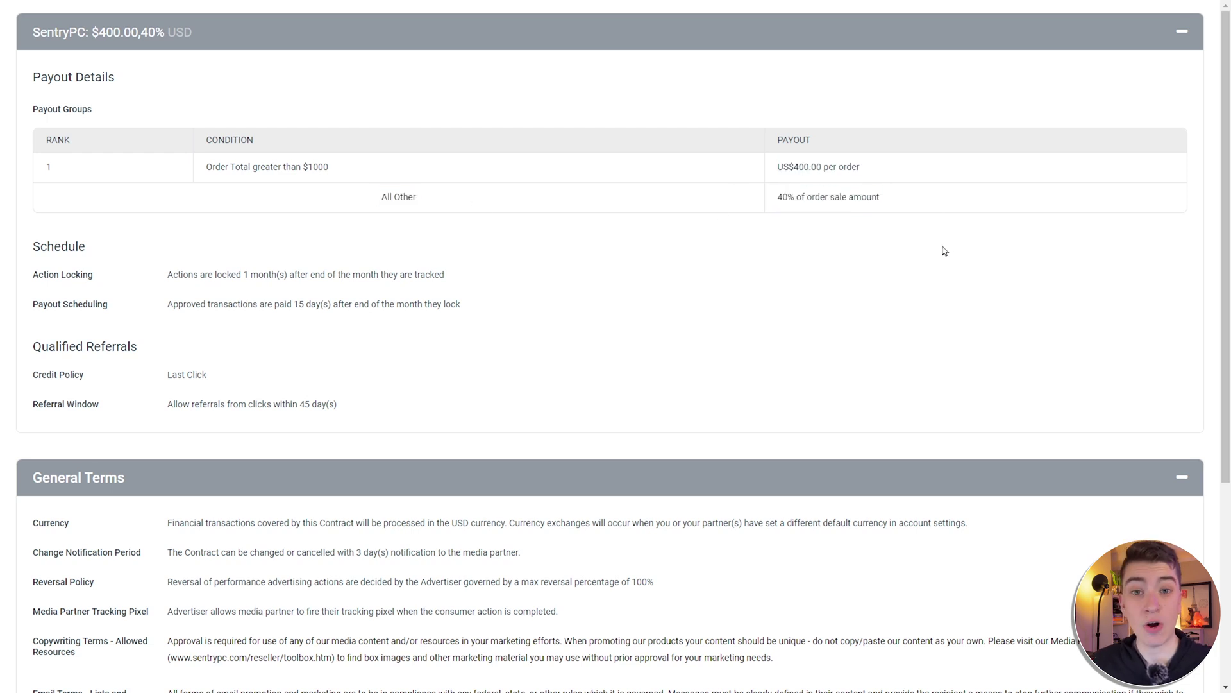